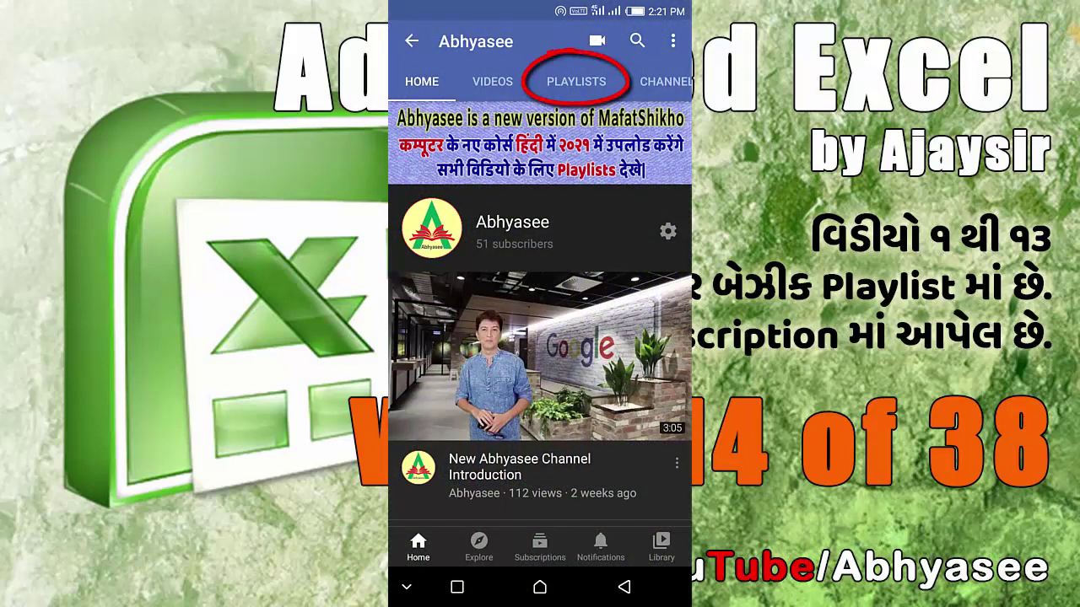
Switch to Ajay.xlsx, showing the ten-student marks table on the Ajay's Work sheet.
{"action": "left_click", "coordinate": [576, 81]}
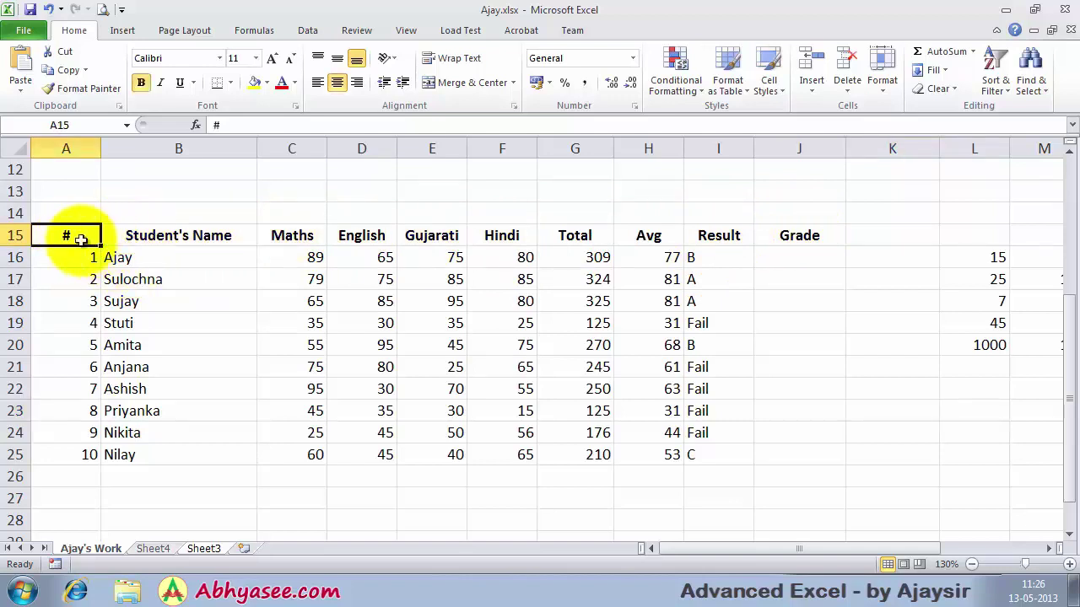
Add filter dropdowns to every header in row 15 of the marks table.
{"action": "left_click", "coordinate": [166, 235]}
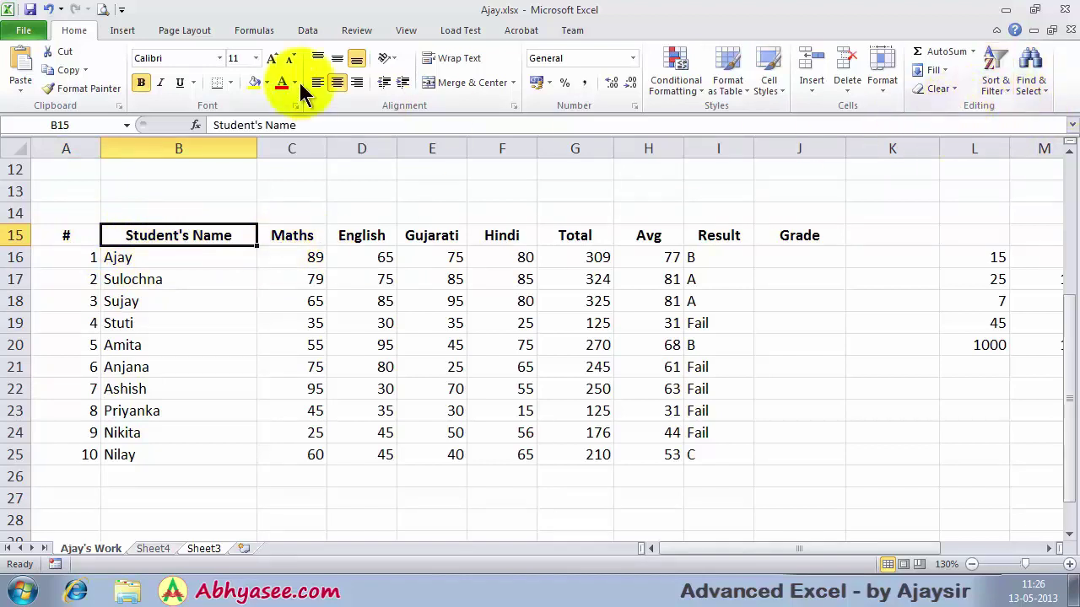
{"action": "left_click", "coordinate": [1003, 93]}
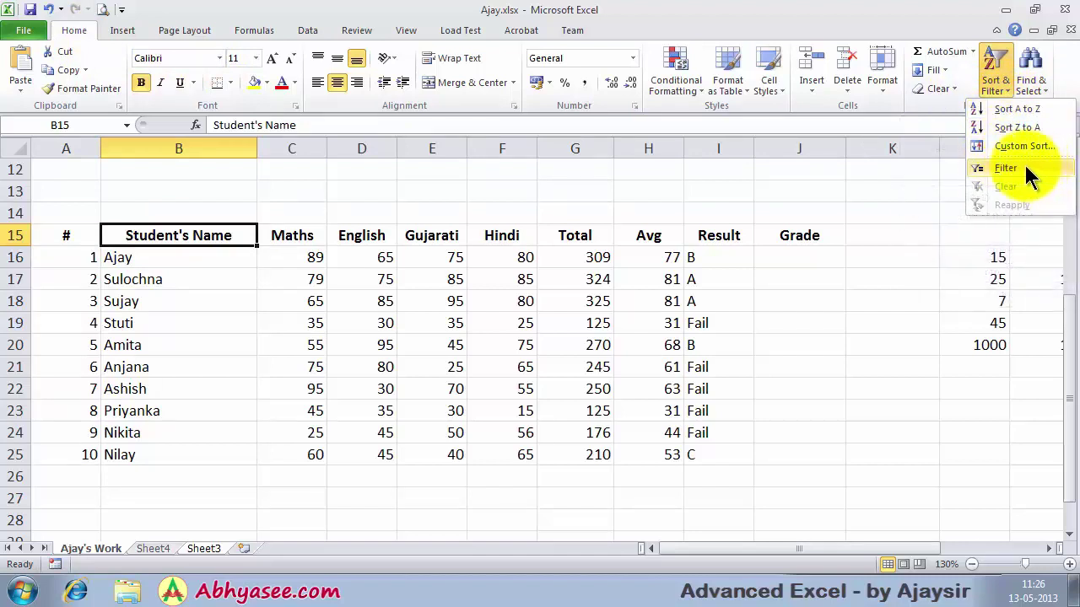
{"action": "left_click", "coordinate": [1024, 165]}
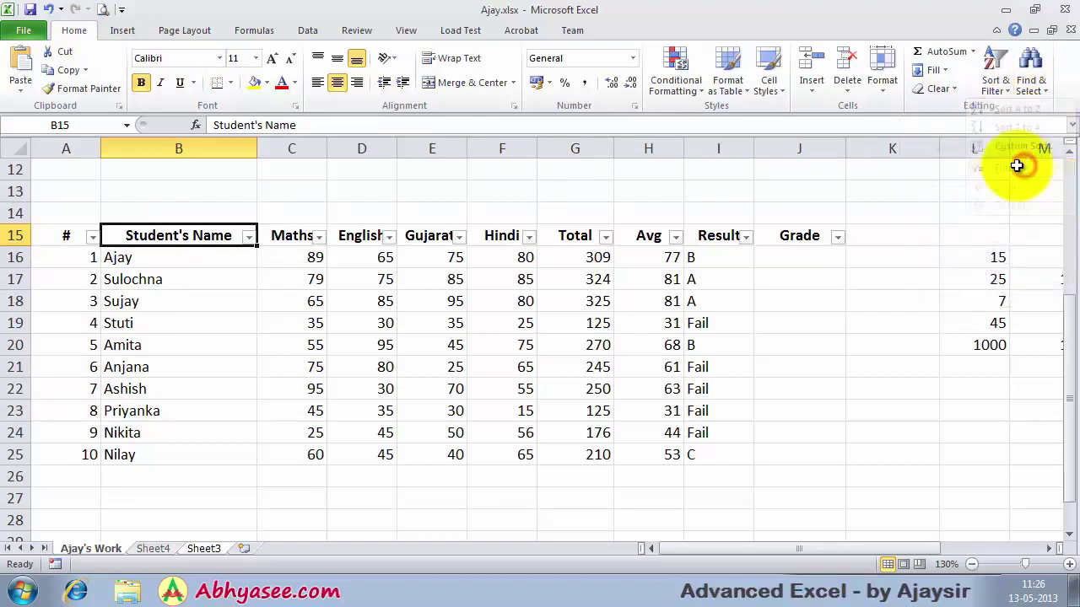
{"action": "left_click", "coordinate": [364, 302]}
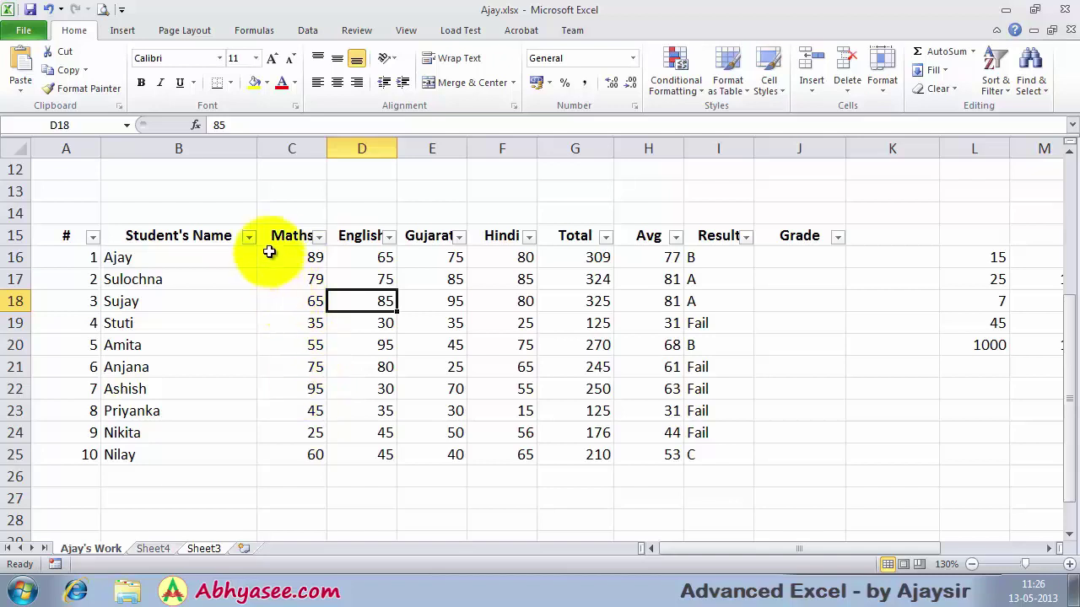
{"action": "left_click", "coordinate": [319, 236]}
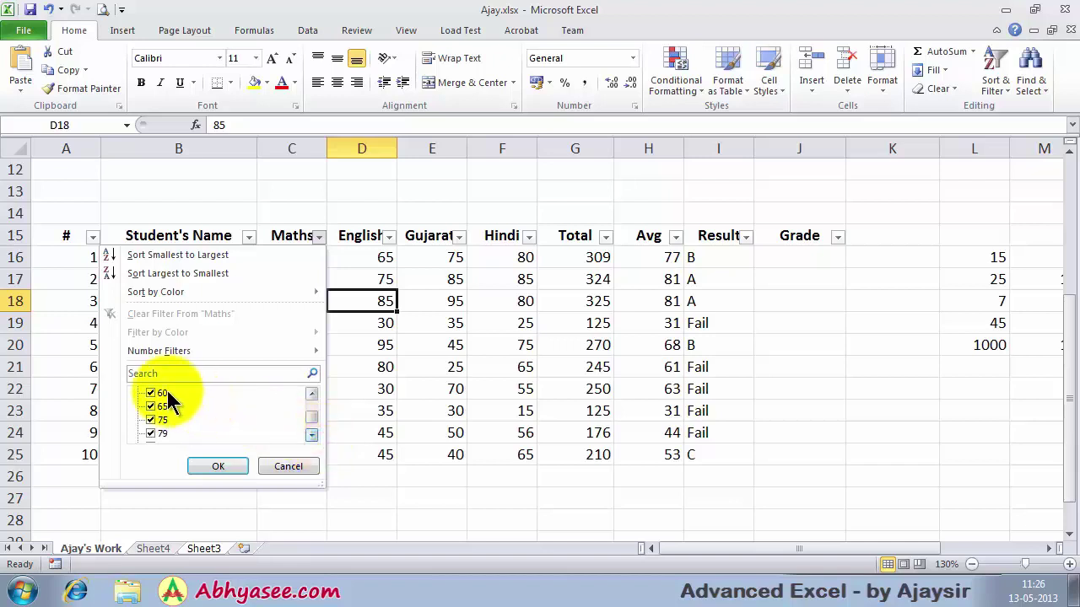
{"action": "mouse_move", "coordinate": [309, 422]}
{"action": "left_mouse_down"}
{"action": "mouse_move", "coordinate": [312, 396]}
{"action": "mouse_move", "coordinate": [309, 427]}
{"action": "left_mouse_up"}
{"action": "left_click", "coordinate": [150, 392]}
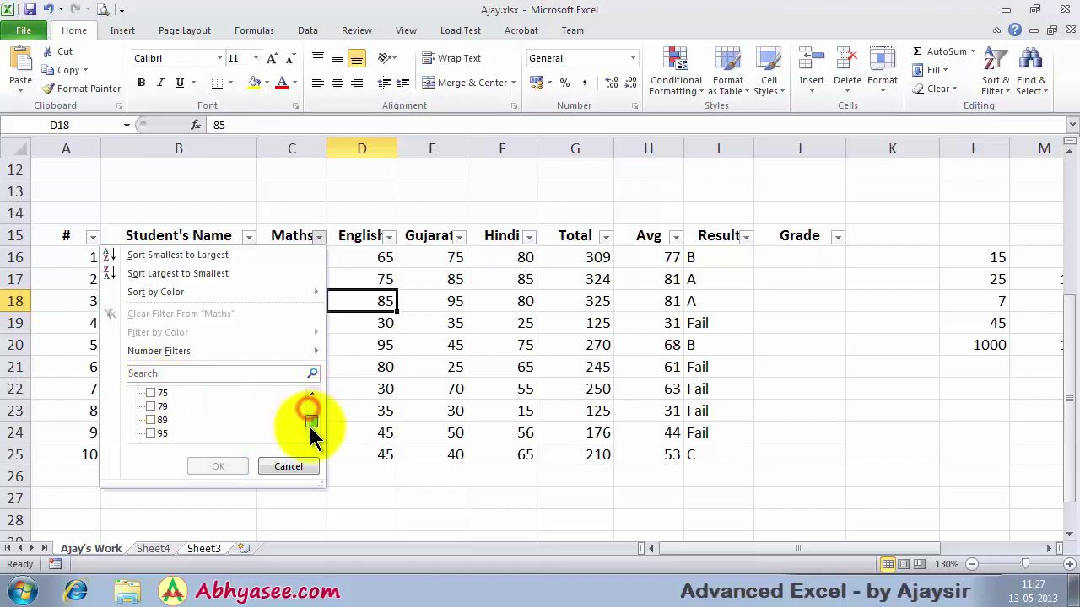
{"action": "left_click", "coordinate": [151, 433]}
{"action": "left_click", "coordinate": [211, 467]}
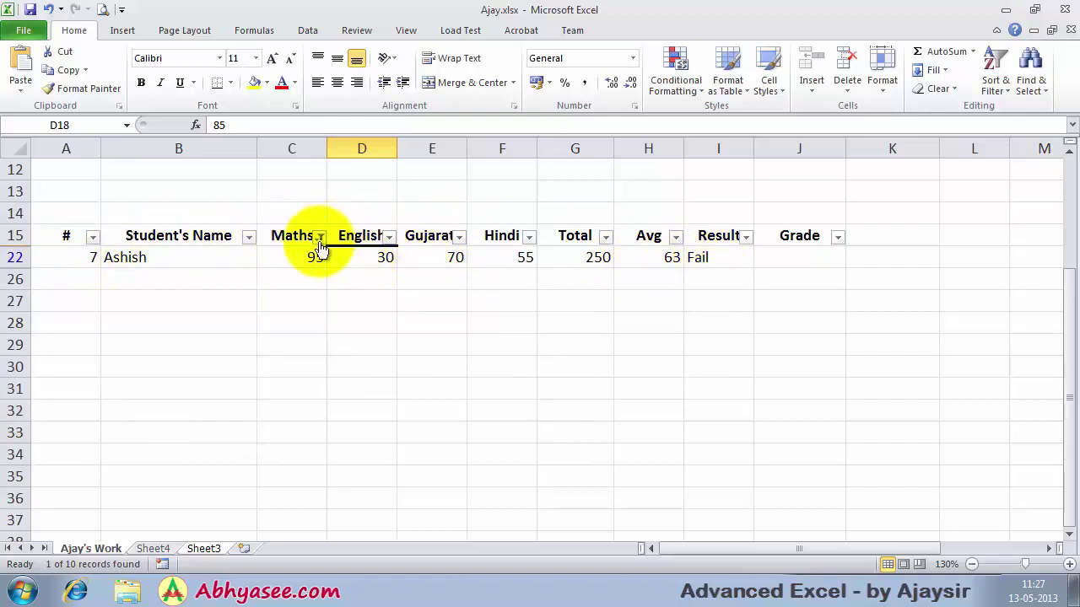
{"action": "left_click", "coordinate": [319, 239]}
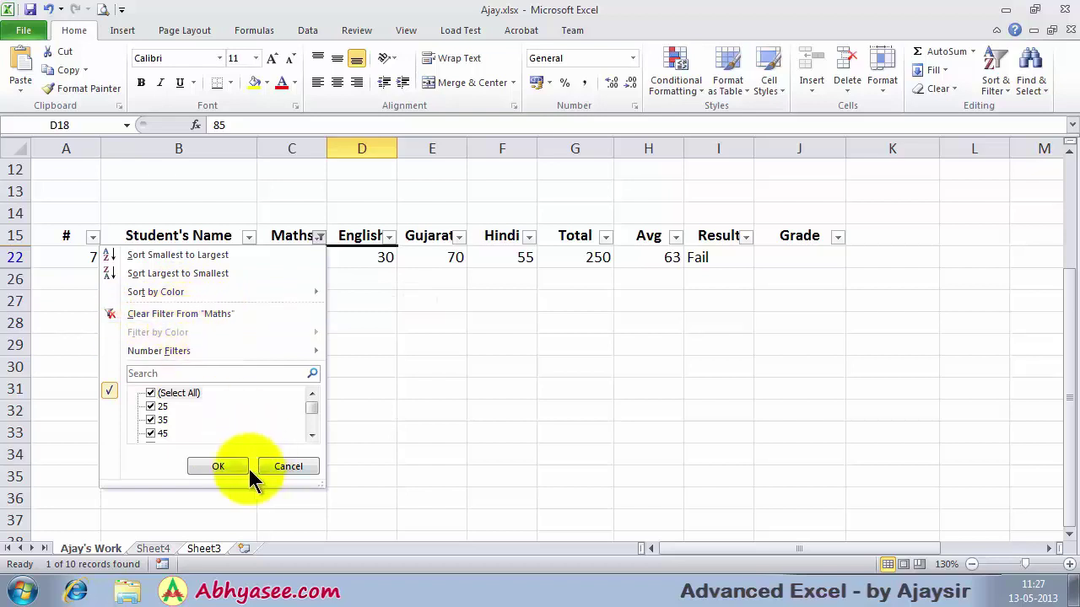
{"action": "left_click", "coordinate": [222, 468]}
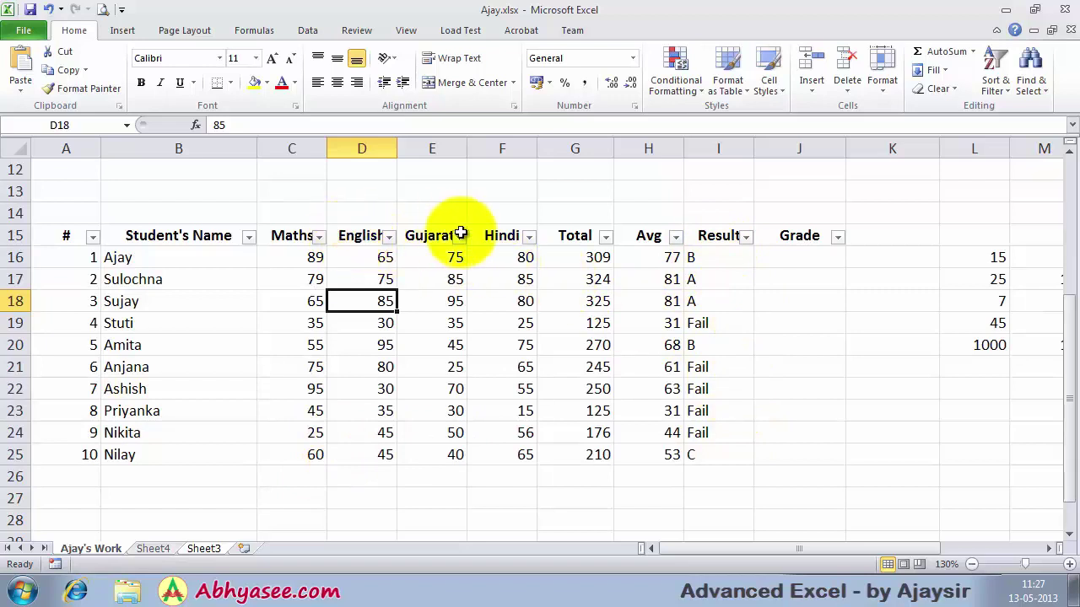
Filter the Result column to show only the five Fail students.
{"action": "left_click", "coordinate": [747, 237]}
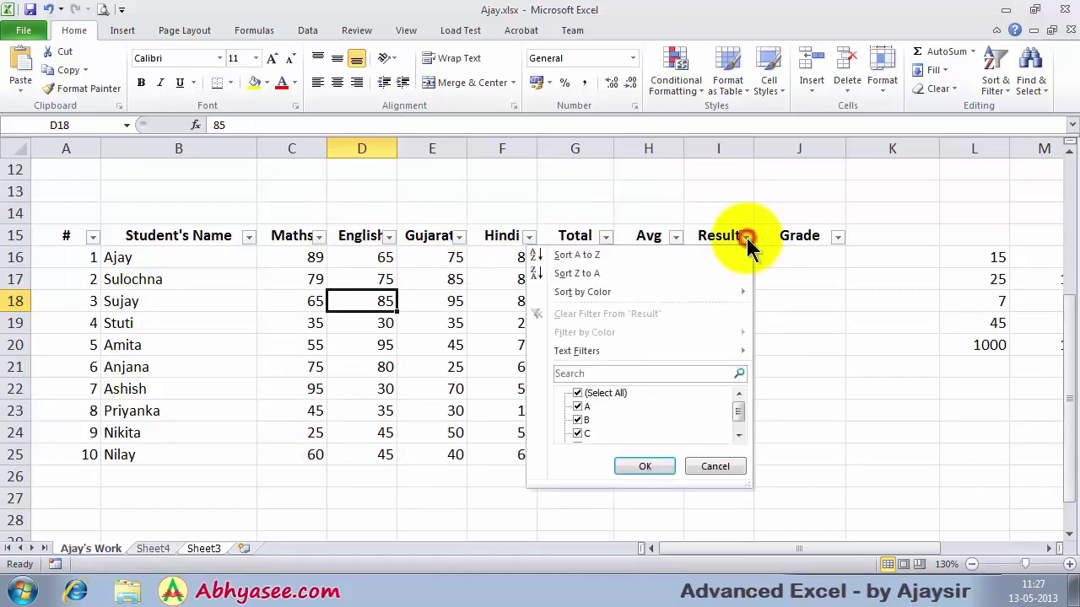
{"action": "left_click", "coordinate": [577, 394]}
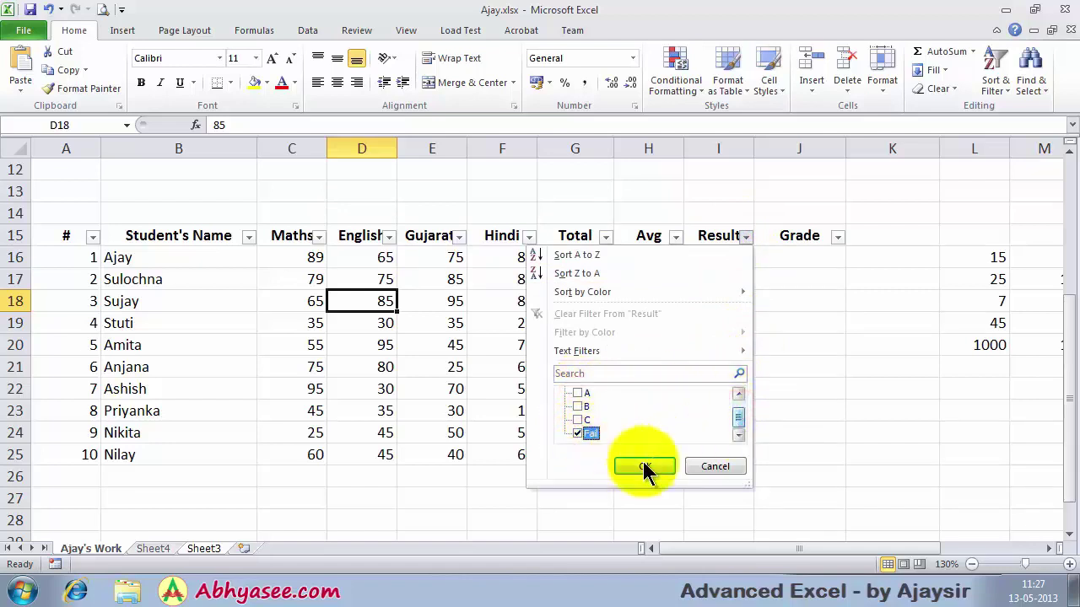
{"action": "left_click", "coordinate": [663, 465]}
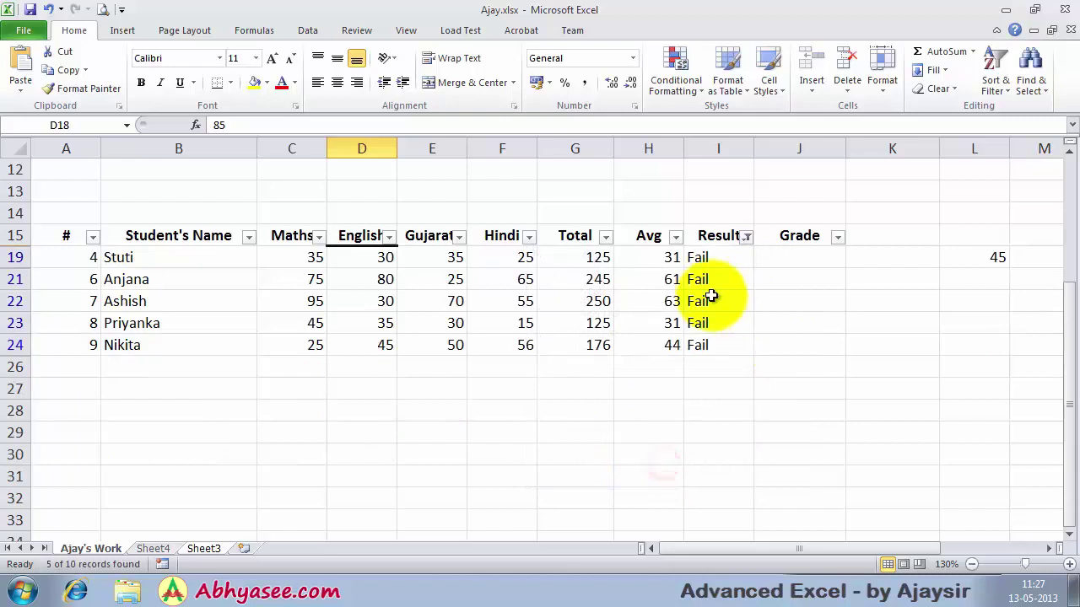
{"action": "left_click", "coordinate": [809, 295]}
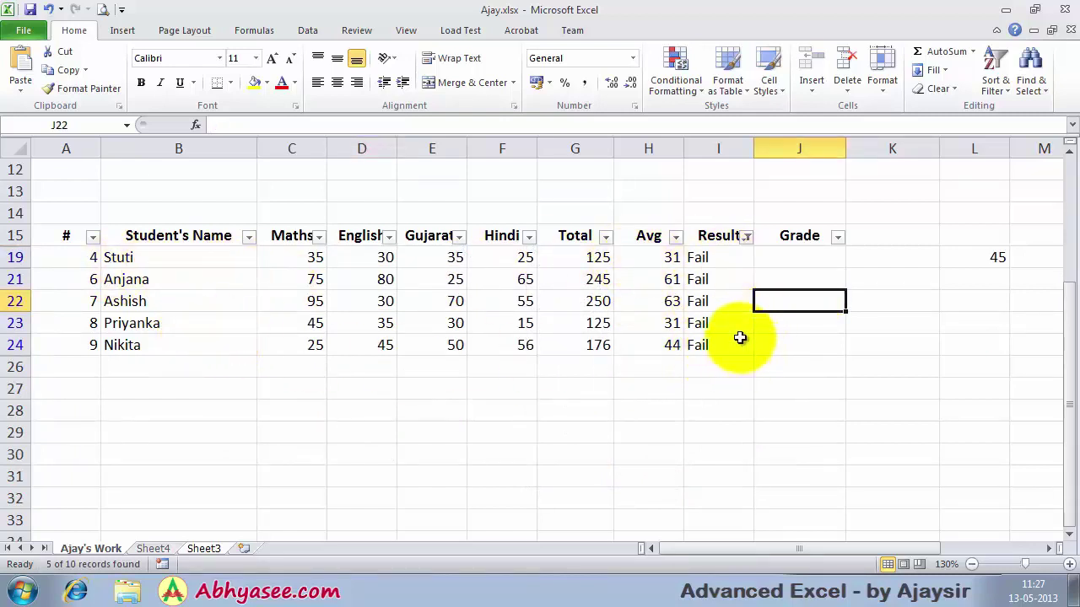
{"action": "left_click_drag", "start_coordinate": [78, 213], "coordinate": [797, 378]}
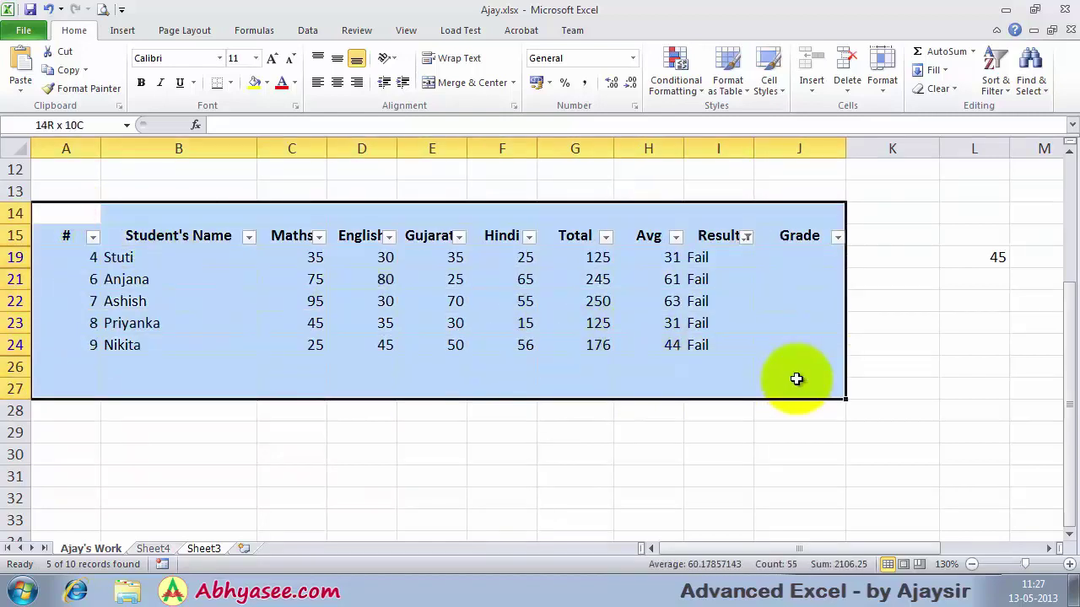
{"action": "left_click", "coordinate": [104, 11]}
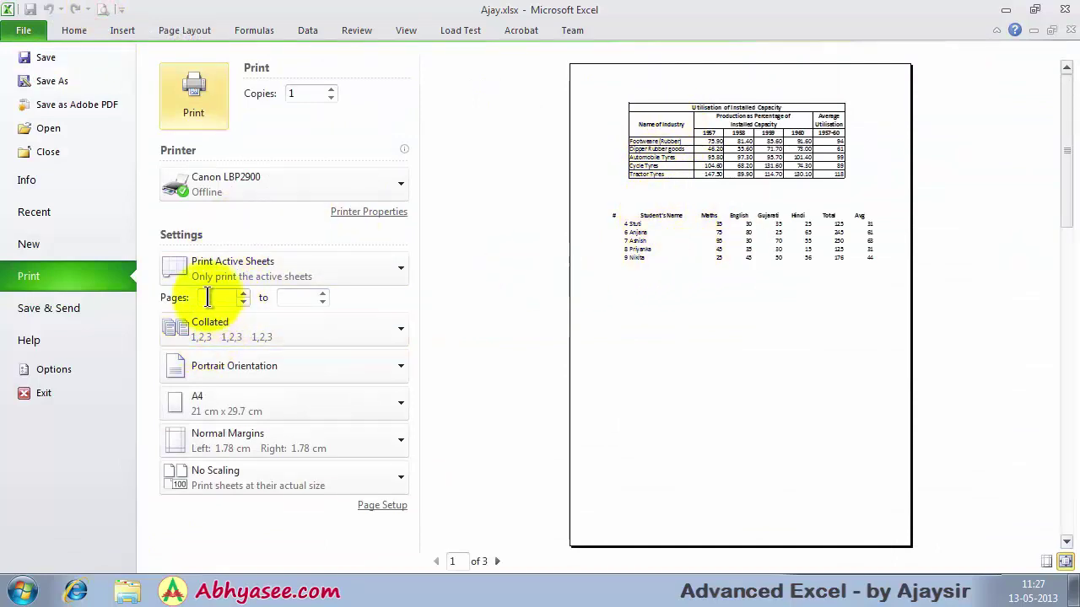
{"action": "left_click", "coordinate": [401, 267]}
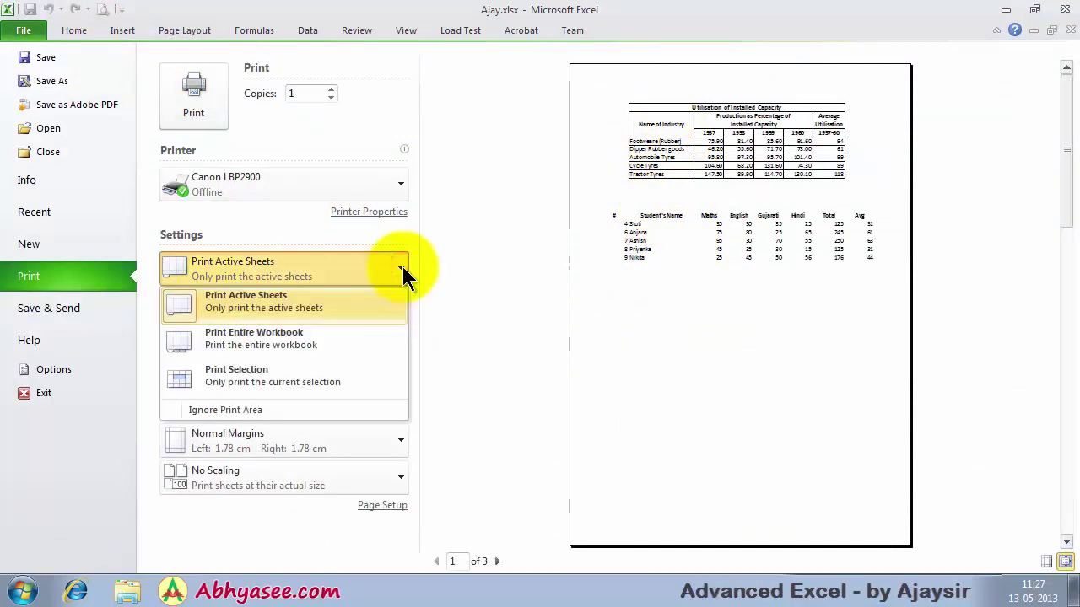
{"action": "left_click", "coordinate": [235, 381]}
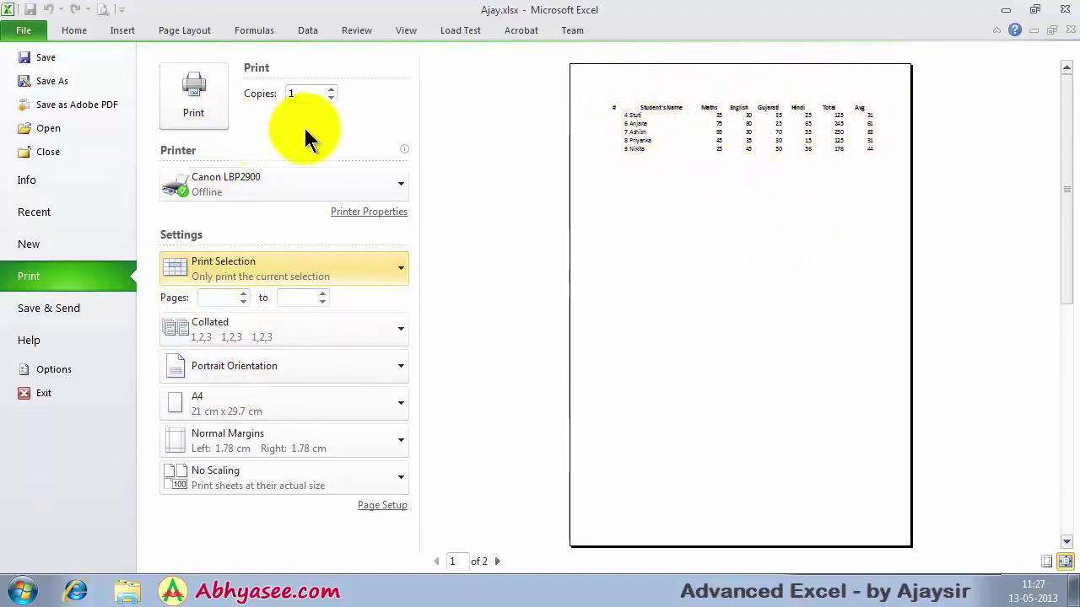
Switch the Result filter from Fail to A, leaving the two A-grade students.
{"action": "left_click", "coordinate": [73, 30]}
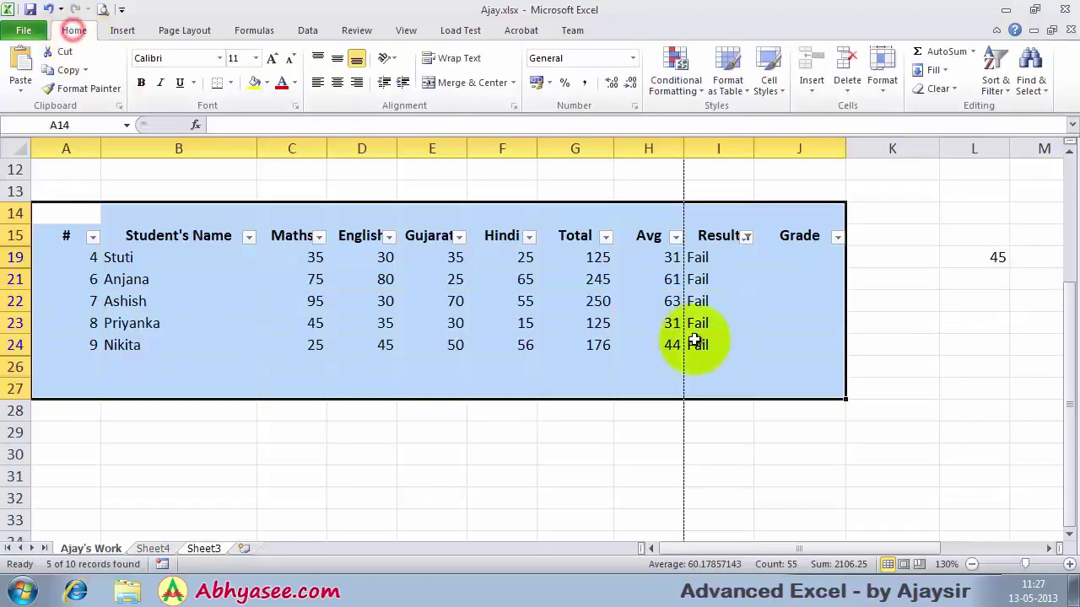
{"action": "left_click", "coordinate": [693, 341]}
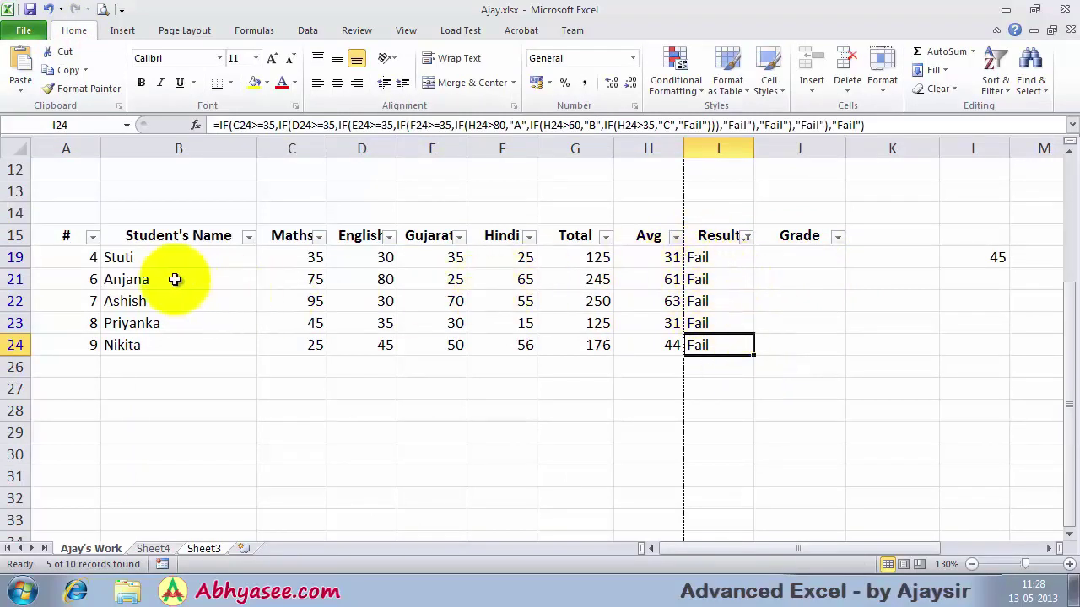
{"action": "left_click", "coordinate": [746, 236]}
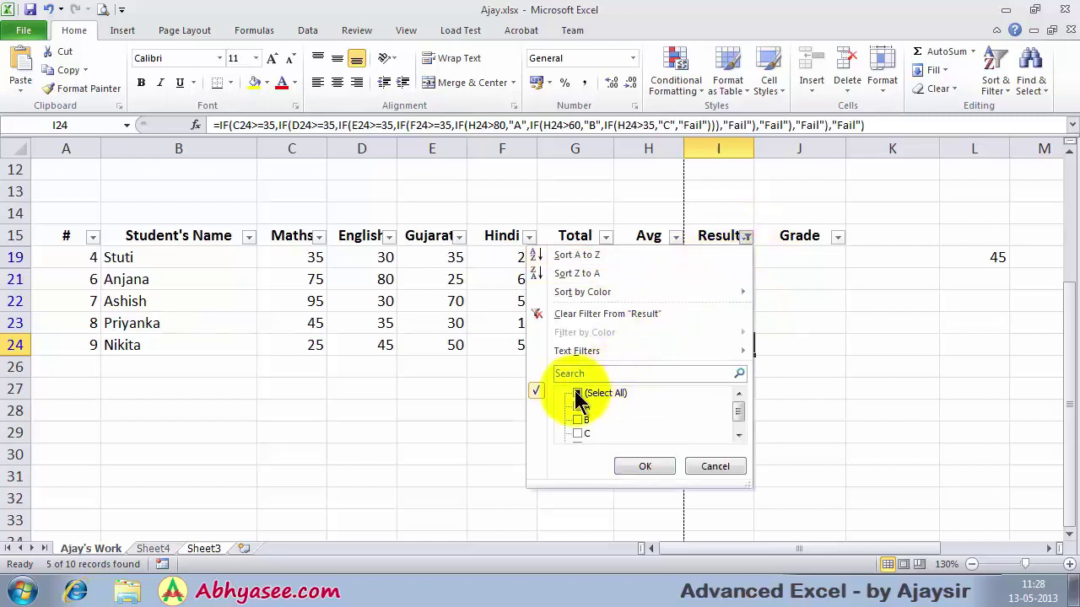
{"action": "left_click", "coordinate": [578, 407]}
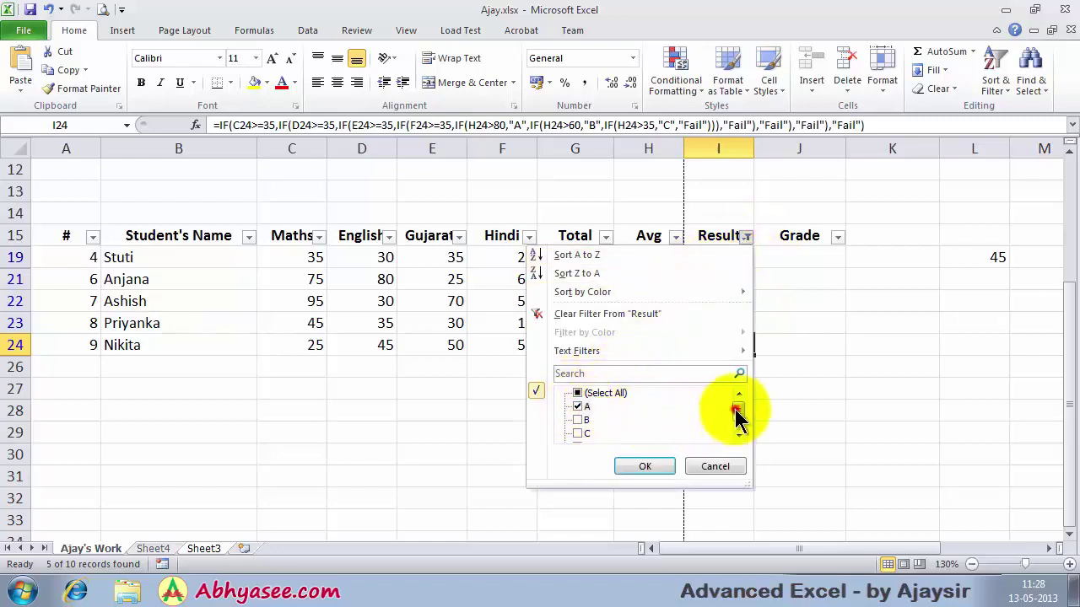
{"action": "left_click", "coordinate": [735, 412]}
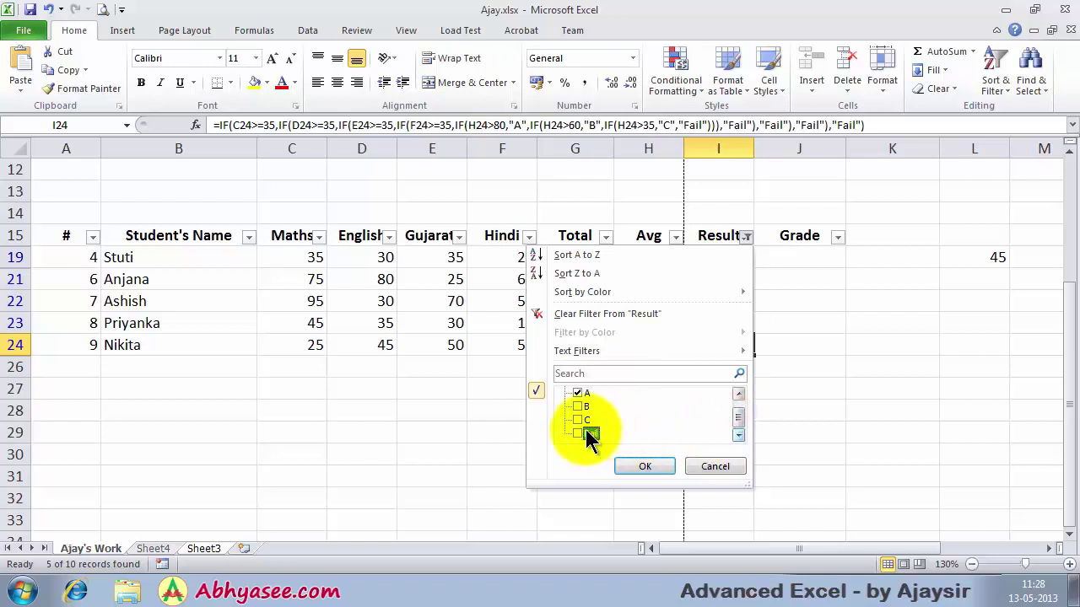
{"action": "left_click", "coordinate": [641, 464]}
{"action": "left_click", "coordinate": [815, 301]}
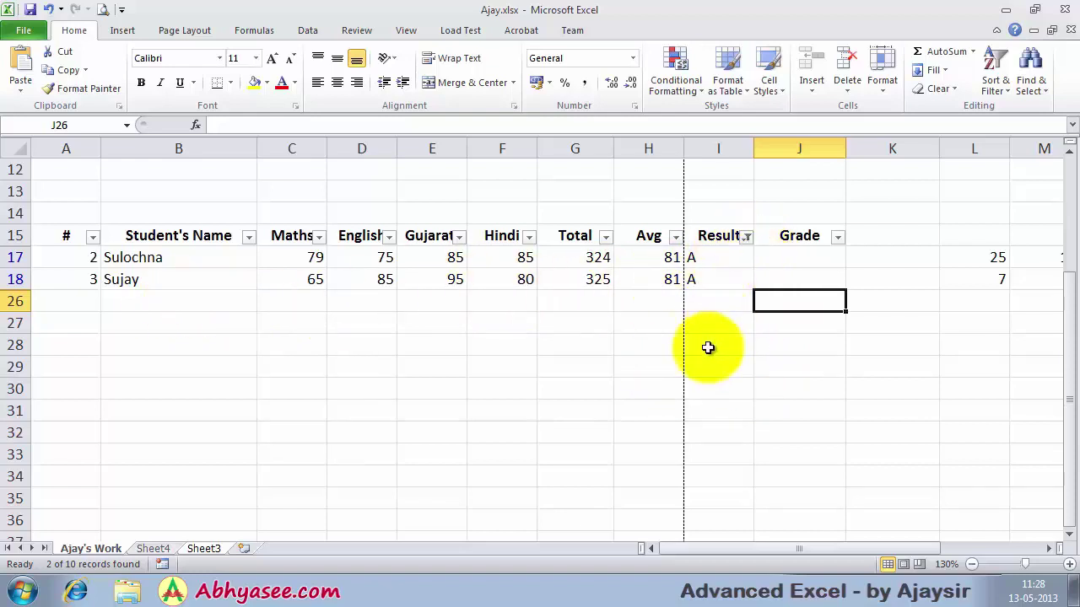
Clear the filter from the Result column so all ten students reappear.
{"action": "left_click", "coordinate": [747, 237]}
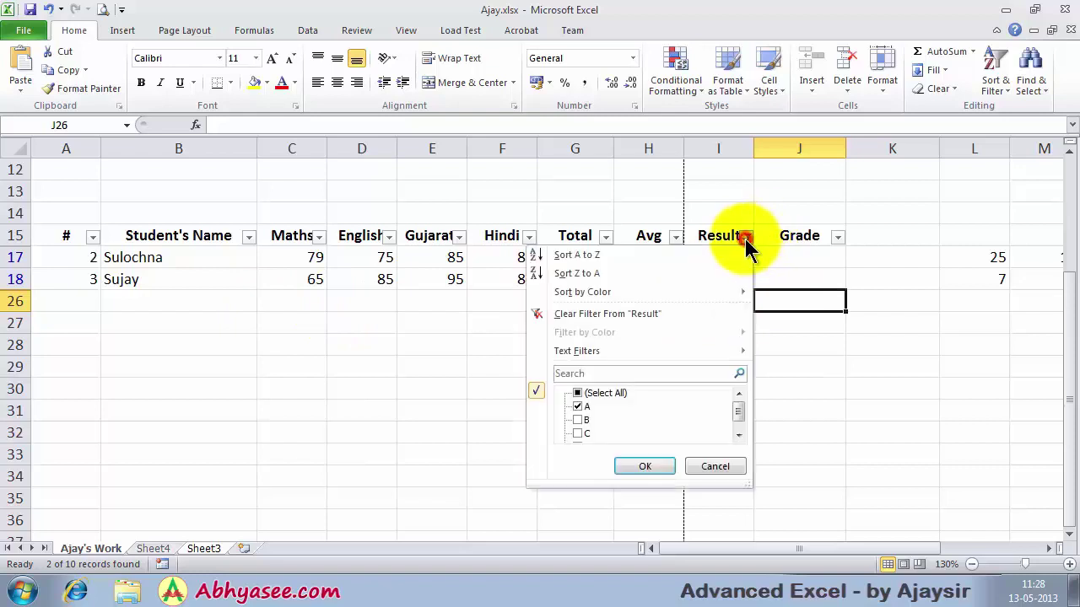
{"action": "left_click", "coordinate": [593, 320]}
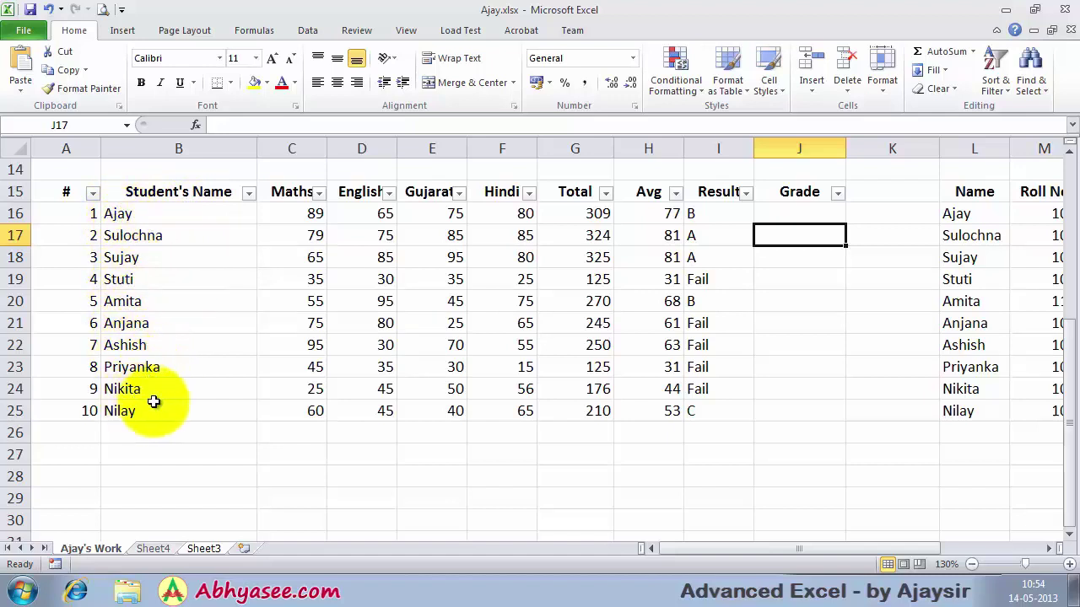
Filter Student's Name to names that begin with A.
{"action": "left_click", "coordinate": [249, 194]}
{"action": "mouse_move", "coordinate": [81, 307]}
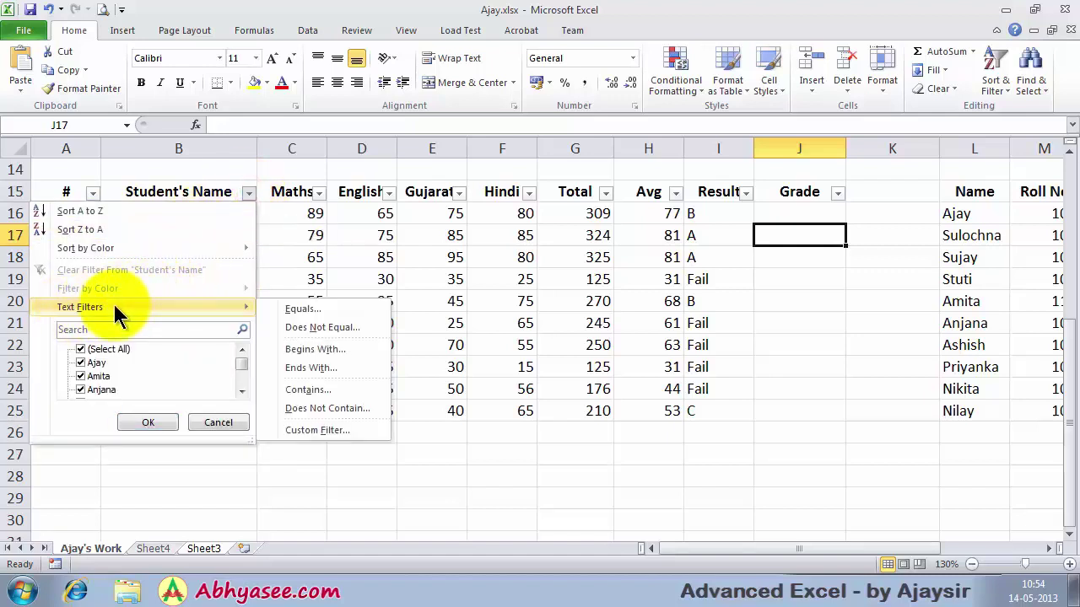
{"action": "left_click", "coordinate": [343, 350]}
{"action": "left_click_drag", "start_coordinate": [774, 140], "coordinate": [515, 187]}
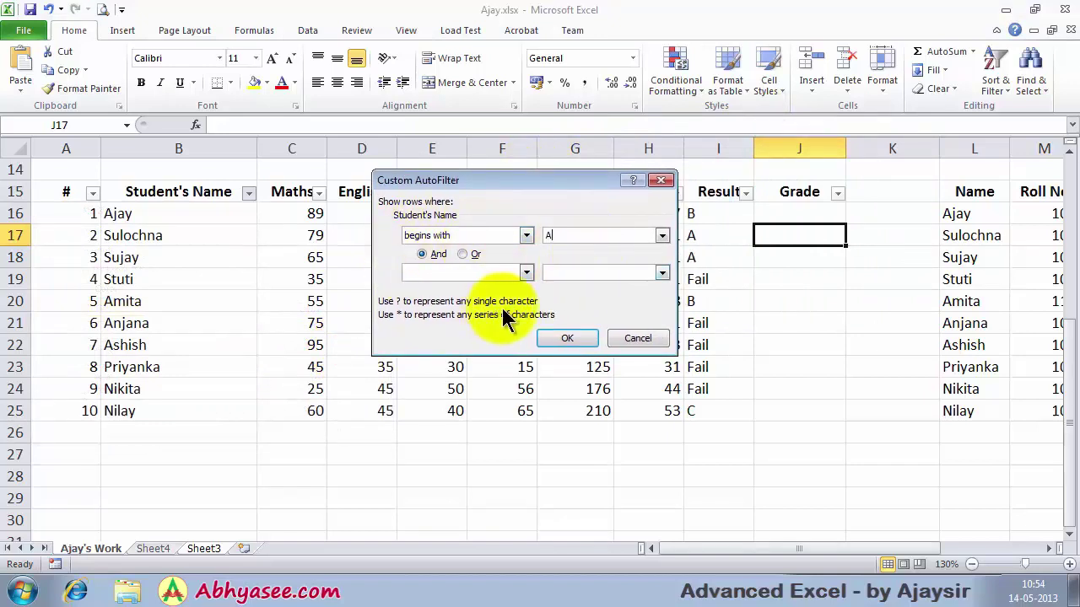
{"action": "left_click", "coordinate": [561, 338]}
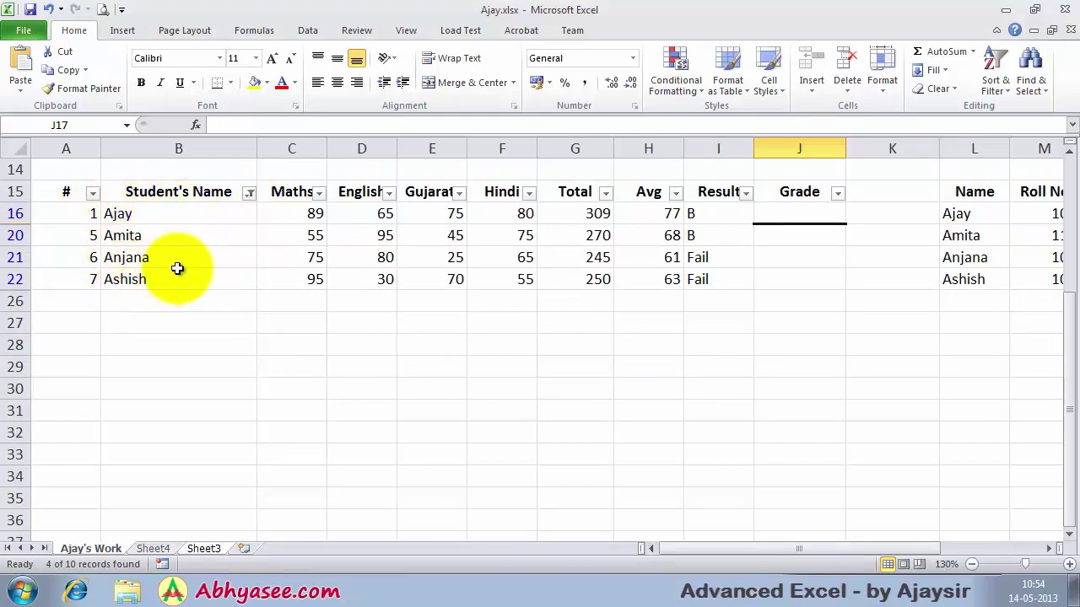
Extend the name filter with Or 'begins with S', showing 7 of 10 records.
{"action": "left_click", "coordinate": [250, 194]}
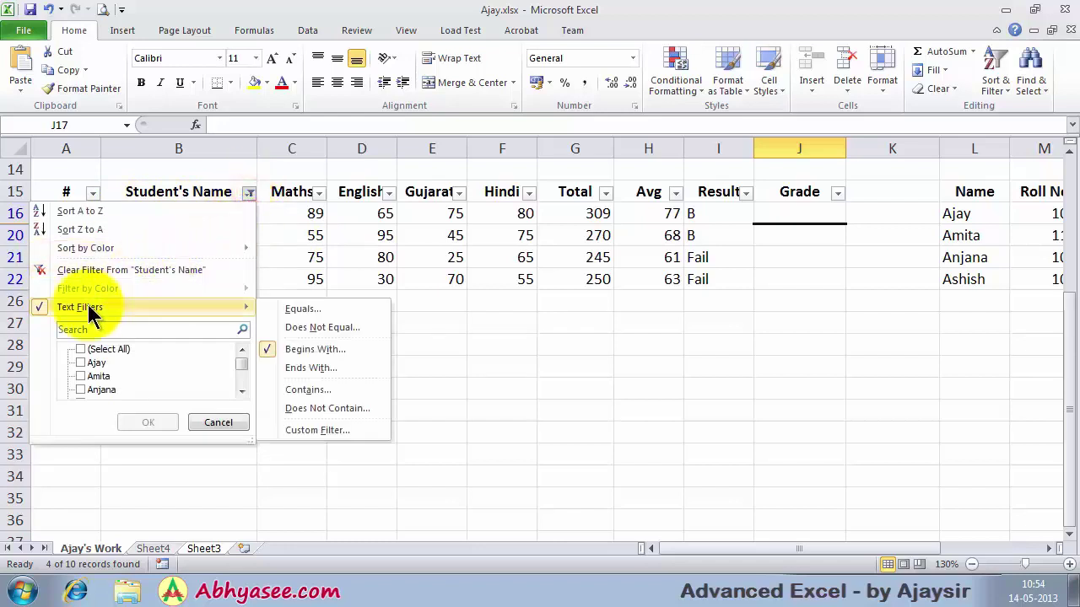
{"action": "left_click", "coordinate": [318, 349]}
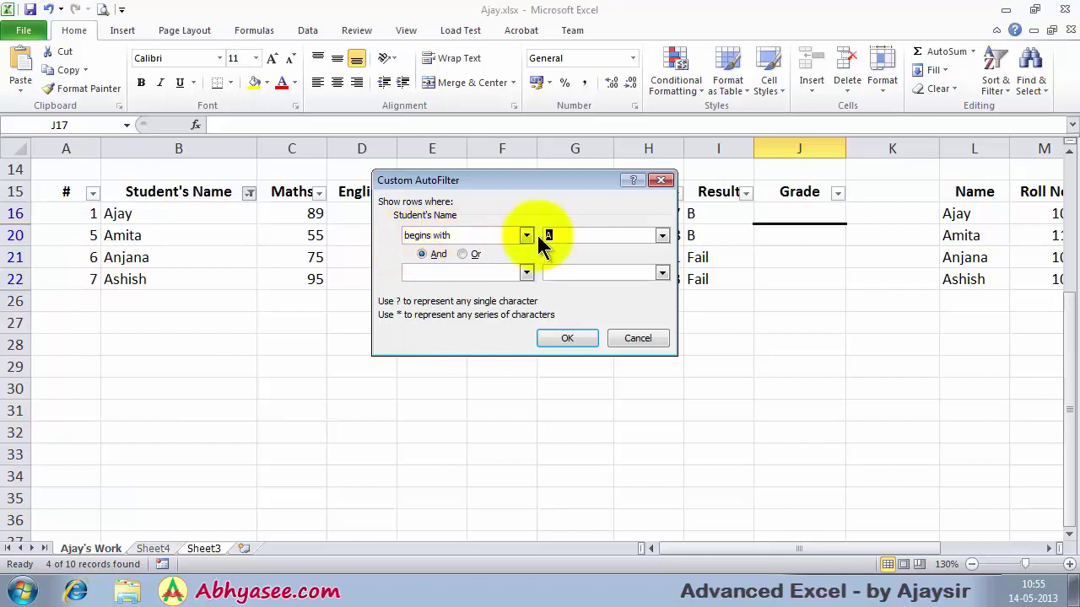
{"action": "left_click", "coordinate": [549, 236]}
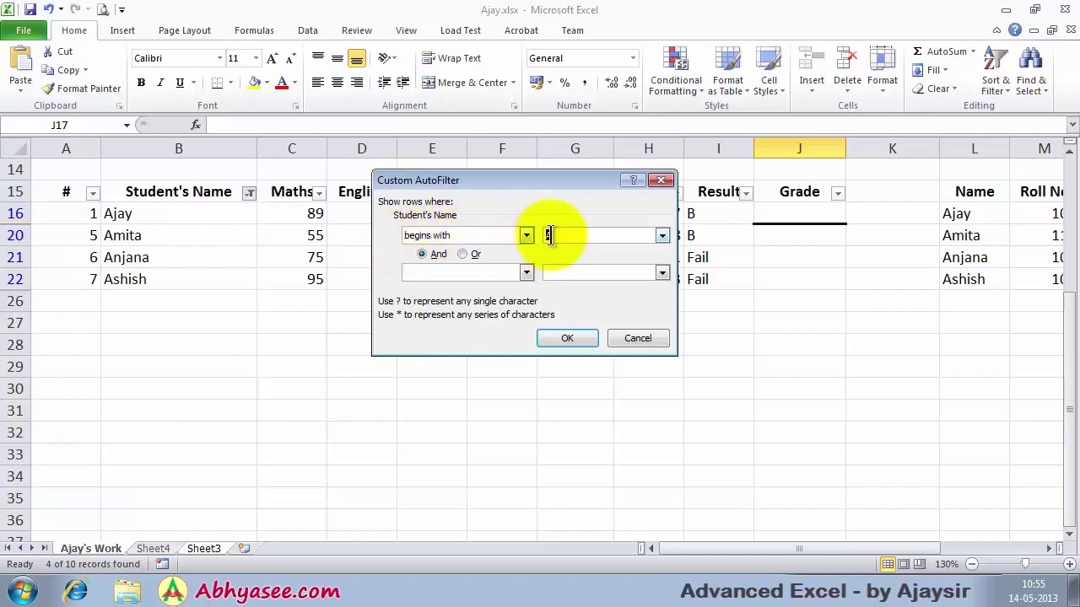
{"action": "left_click", "coordinate": [461, 254]}
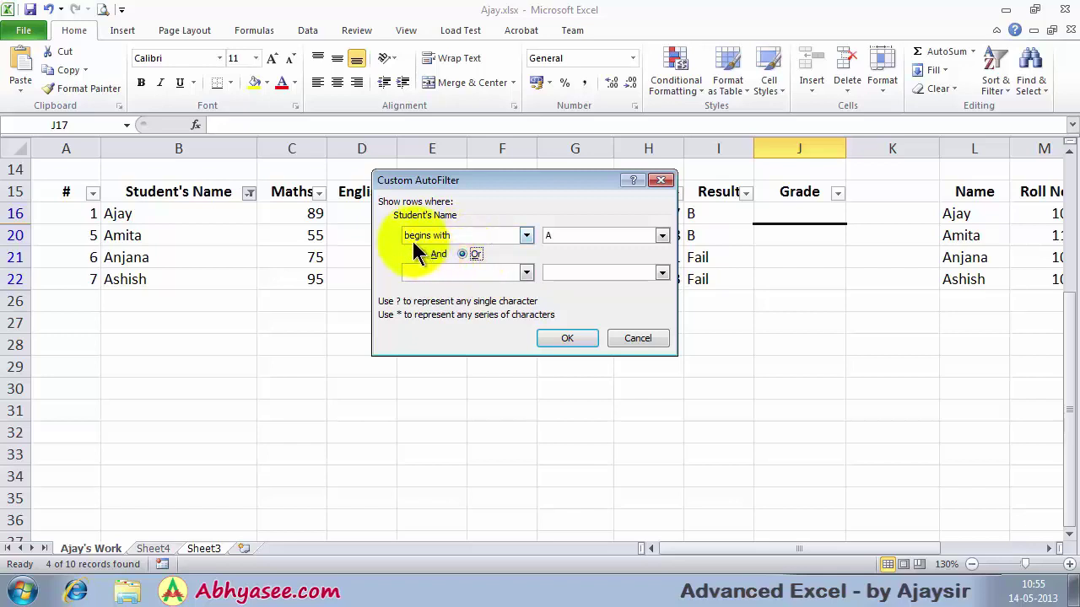
{"action": "left_click", "coordinate": [525, 272]}
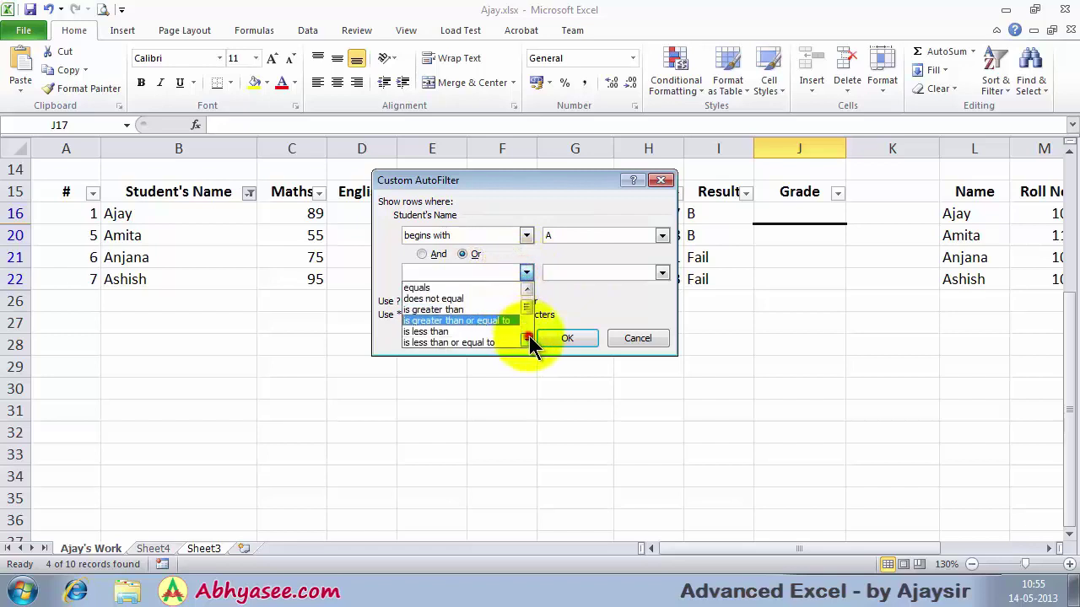
{"action": "scroll", "coordinate": [525, 337], "scroll_direction": "down", "scroll_amount": 2}
{"action": "left_click", "coordinate": [452, 332]}
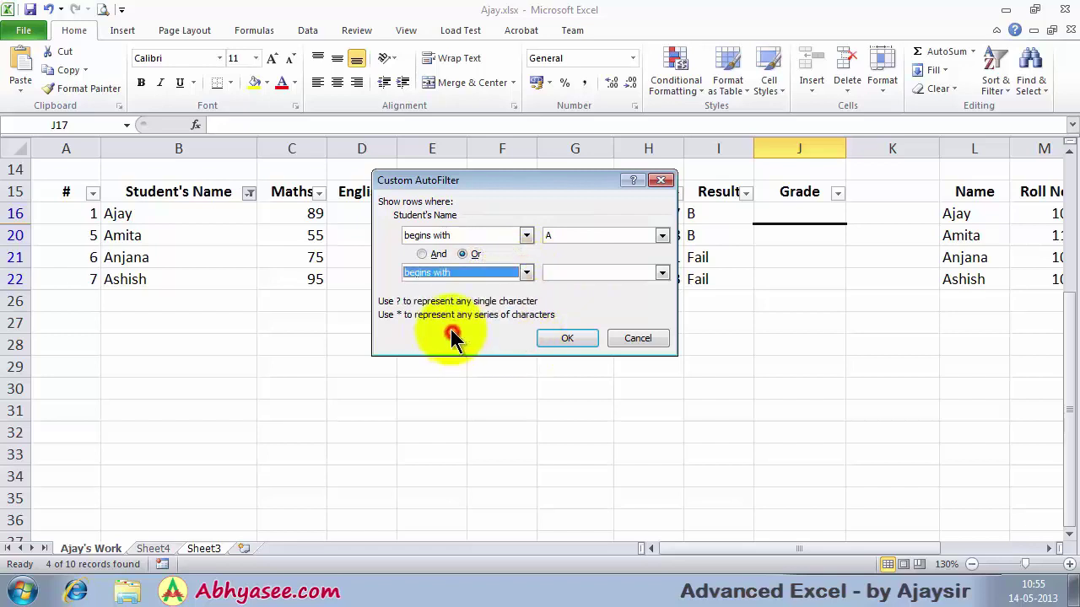
{"action": "left_click", "coordinate": [560, 270]}
{"action": "type", "text": "S"}
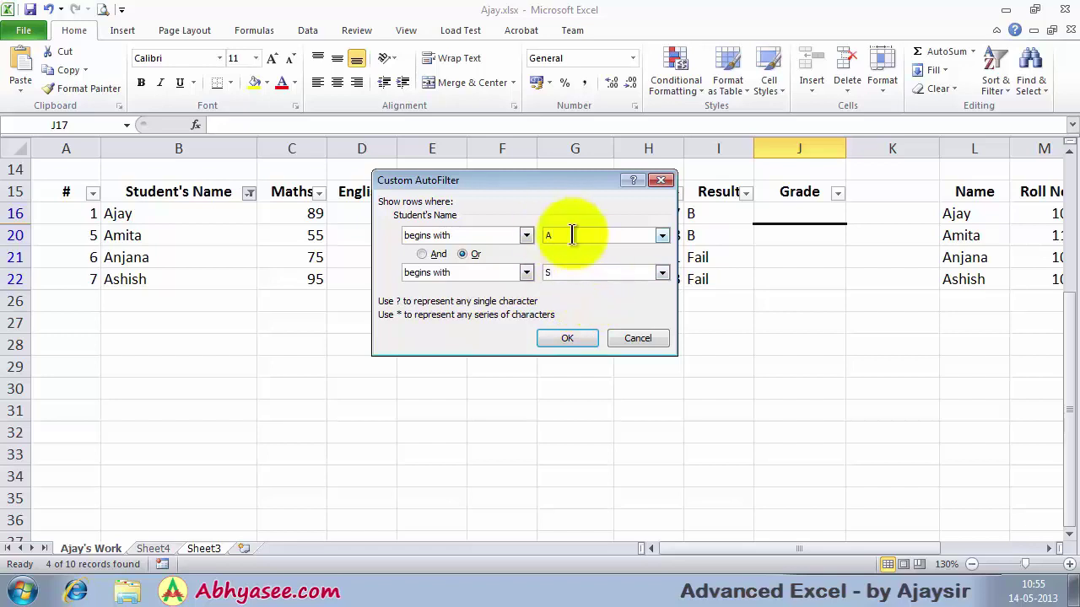
{"action": "left_click", "coordinate": [567, 341]}
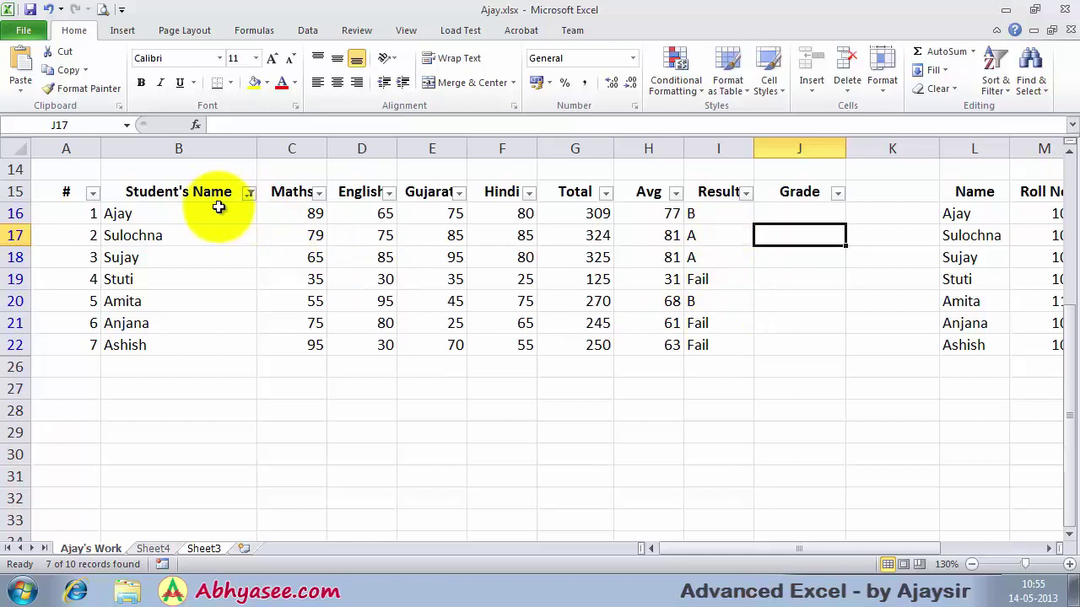
Clear the Student's Name filter and switch filtering off for the marks table.
{"action": "left_click", "coordinate": [250, 192]}
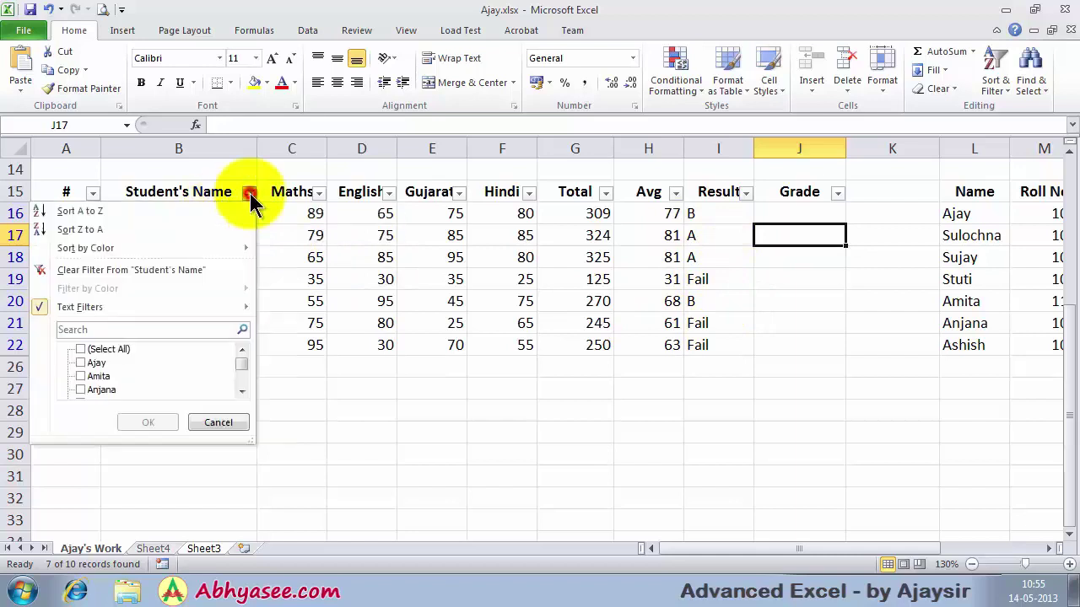
{"action": "left_click", "coordinate": [133, 269]}
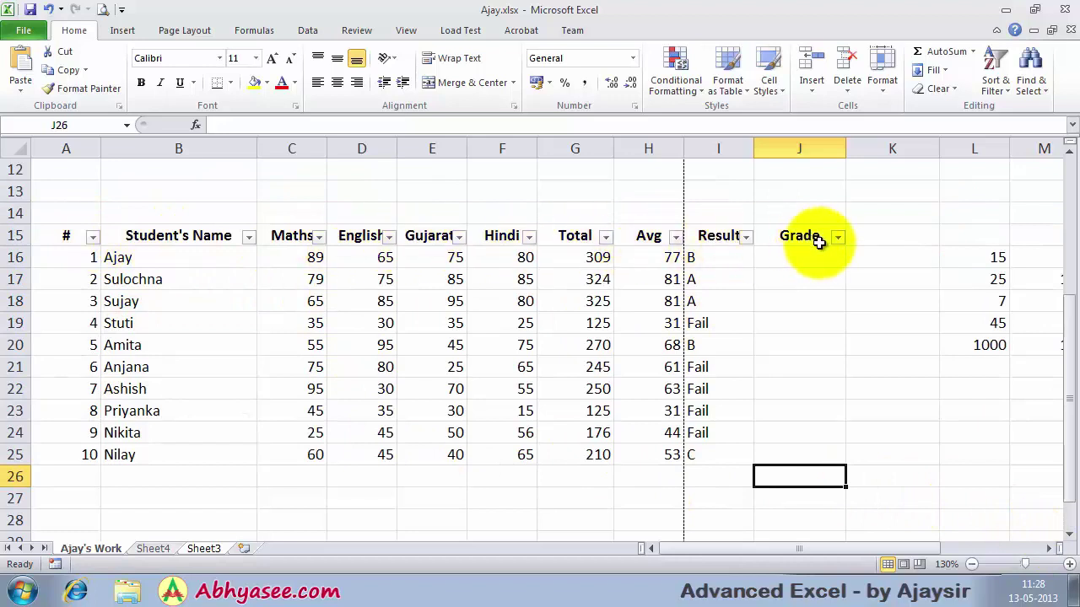
{"action": "left_click", "coordinate": [163, 235]}
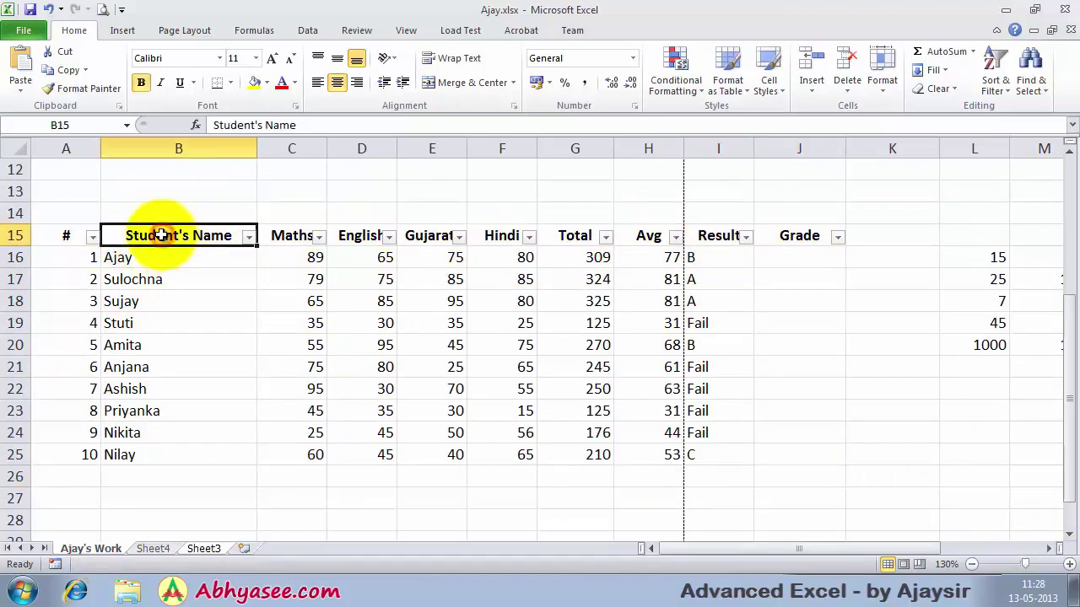
{"action": "left_click", "coordinate": [1001, 92]}
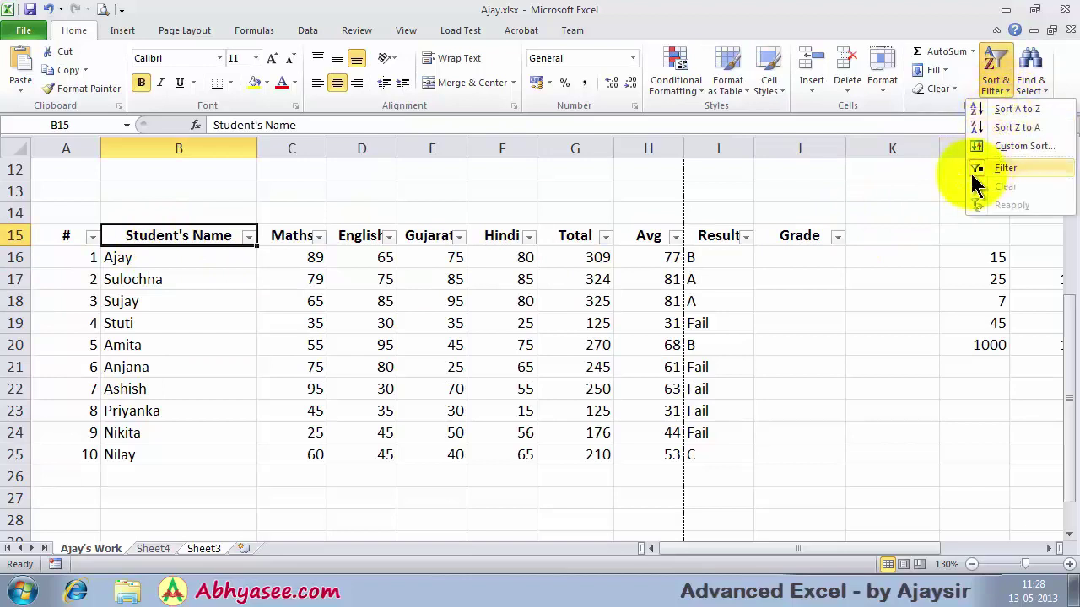
{"action": "left_click", "coordinate": [1005, 168]}
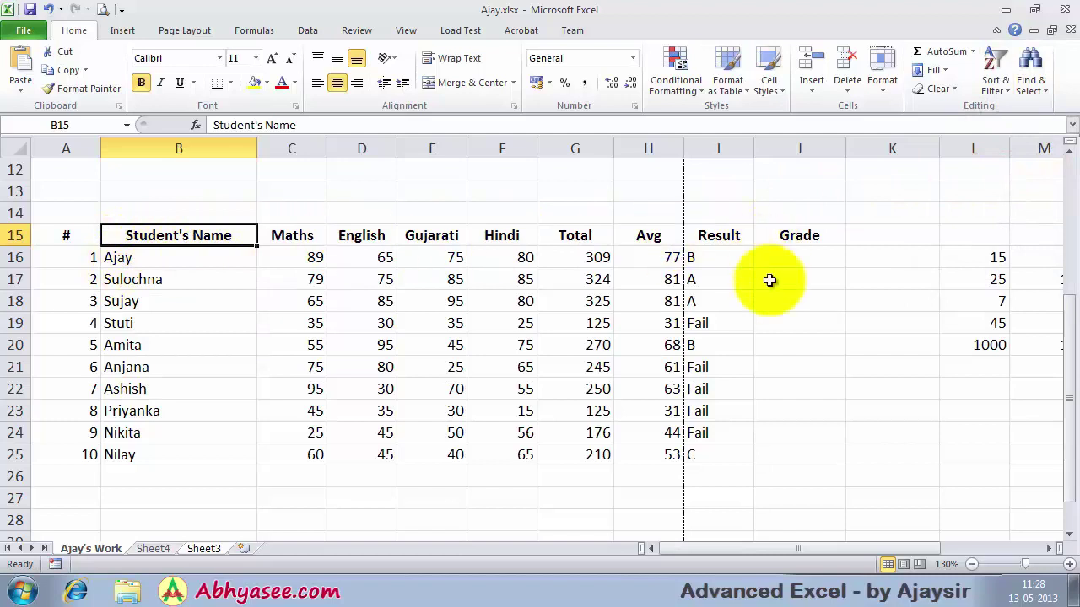
{"action": "left_click", "coordinate": [742, 367]}
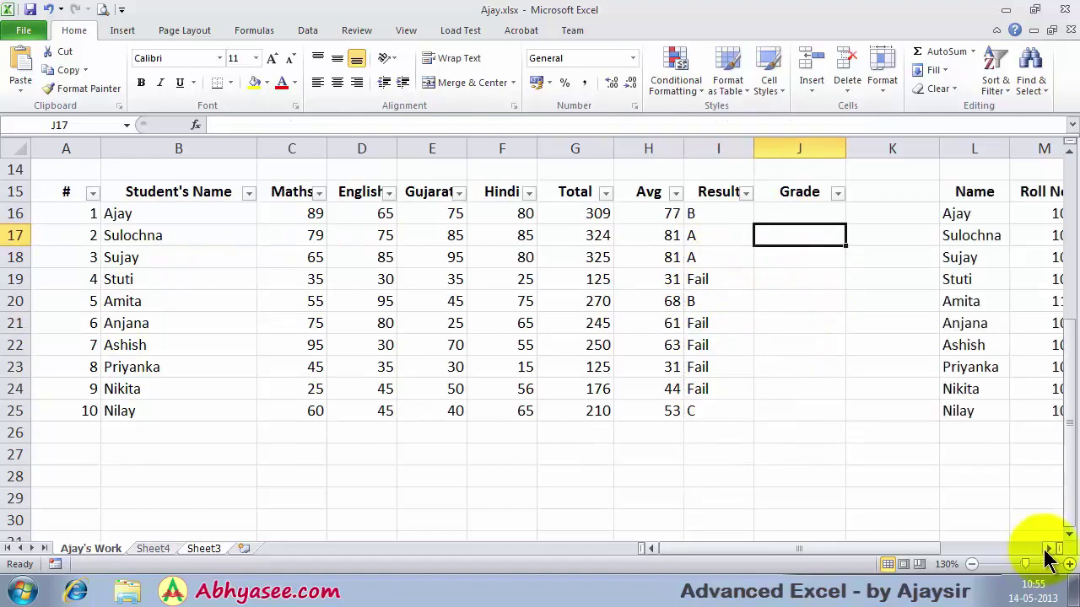
Scroll right so columns H to U, with the Name, Roll No and Phone list, are visible.
{"action": "left_click", "coordinate": [1046, 548]}
{"action": "left_click", "coordinate": [1045, 548]}
{"action": "left_click", "coordinate": [1046, 549]}
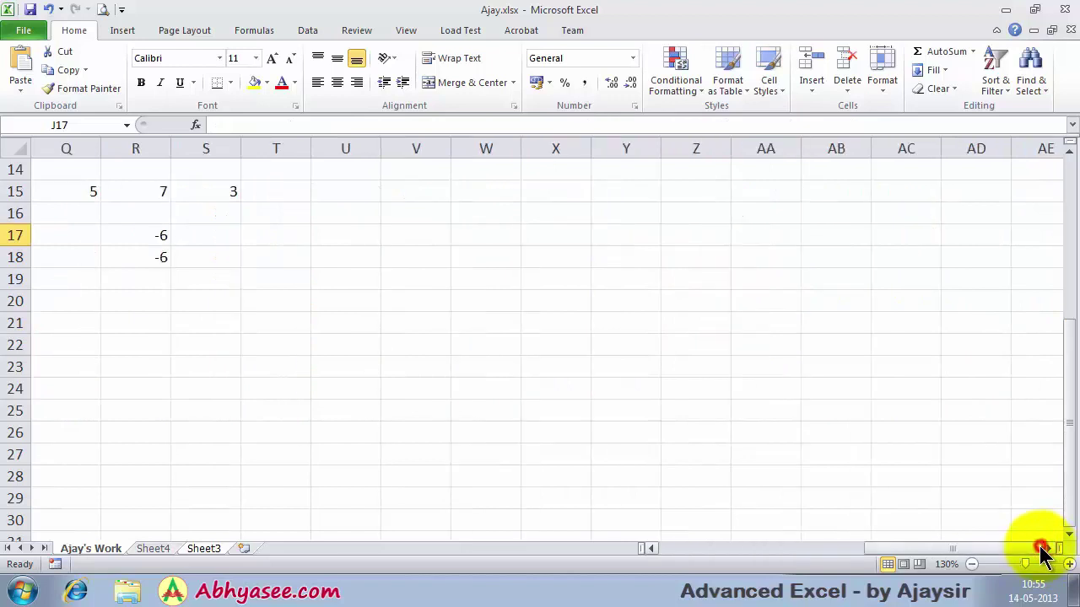
{"action": "left_click", "coordinate": [650, 548]}
{"action": "left_click", "coordinate": [650, 548]}
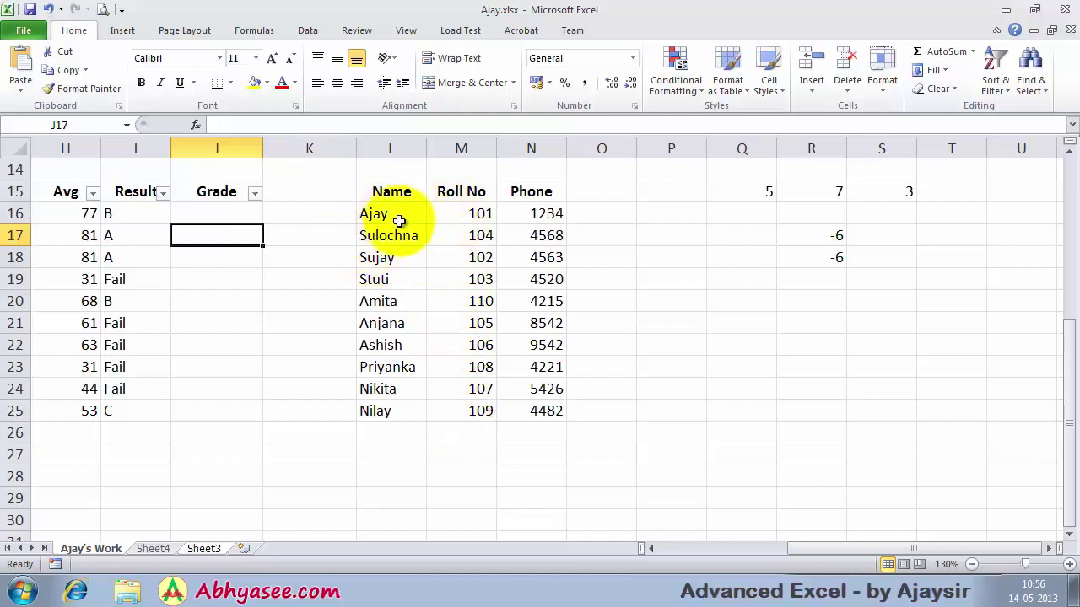
Sort only the names in L16:L25 A to Z, continuing with the current selection.
{"action": "left_click_drag", "start_coordinate": [393, 215], "coordinate": [389, 411]}
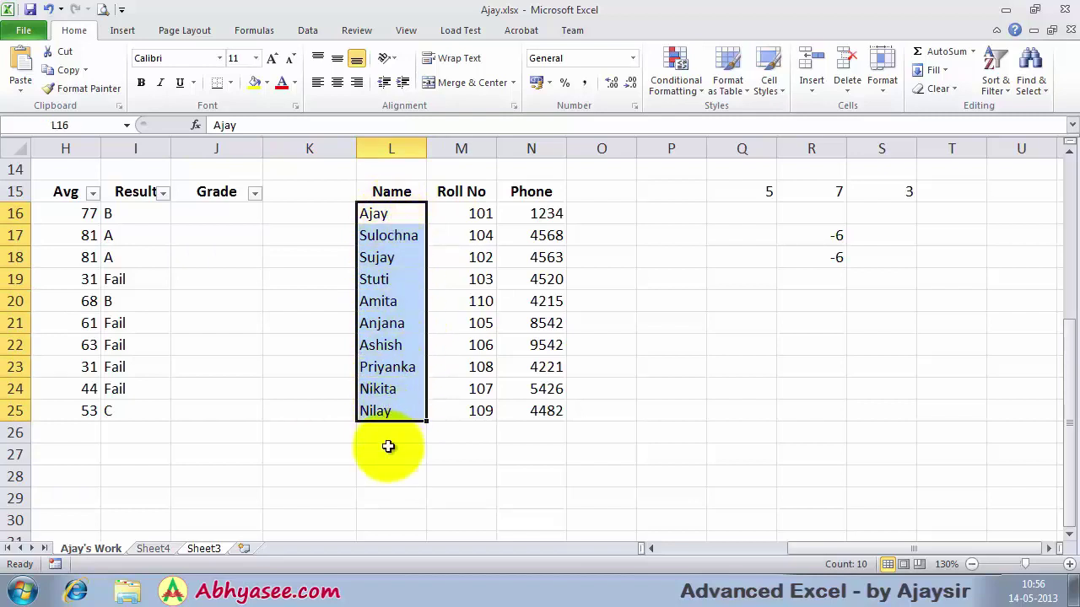
{"action": "left_click", "coordinate": [991, 91]}
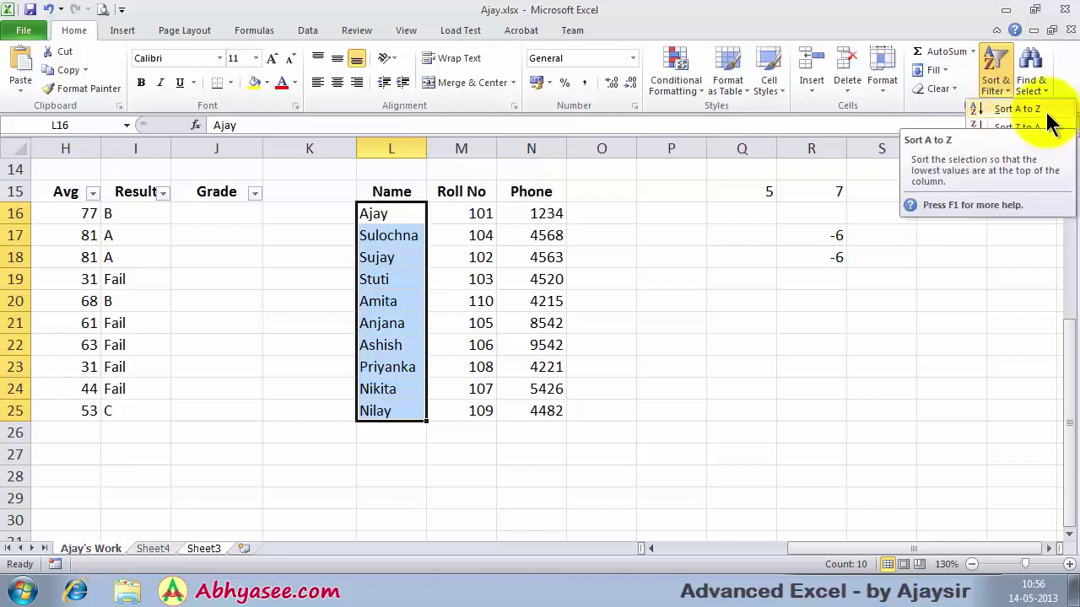
{"action": "left_click", "coordinate": [1047, 114]}
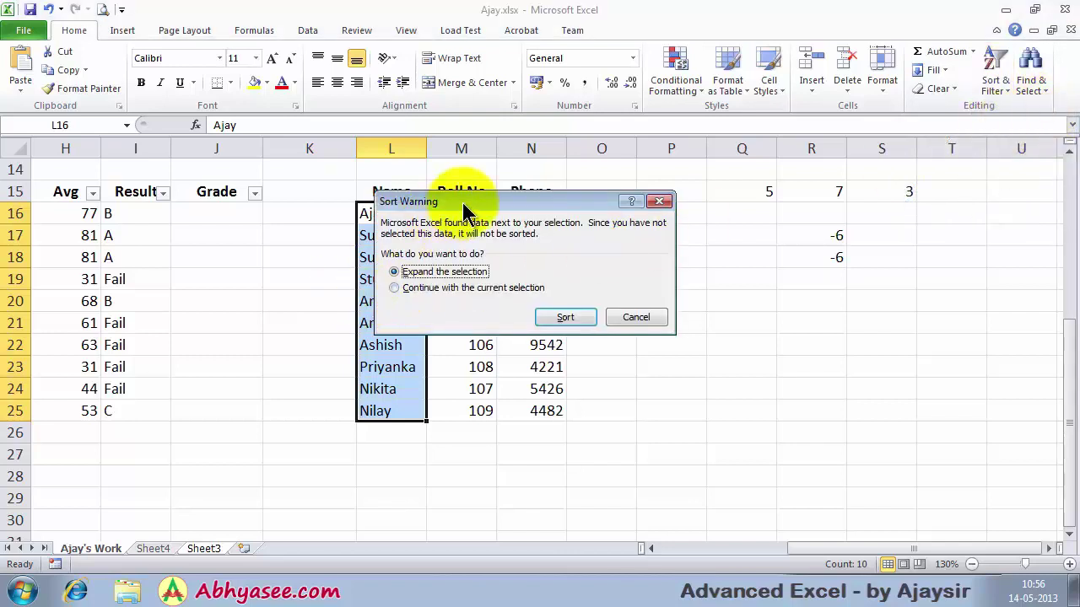
{"action": "left_click_drag", "start_coordinate": [462, 211], "coordinate": [641, 207]}
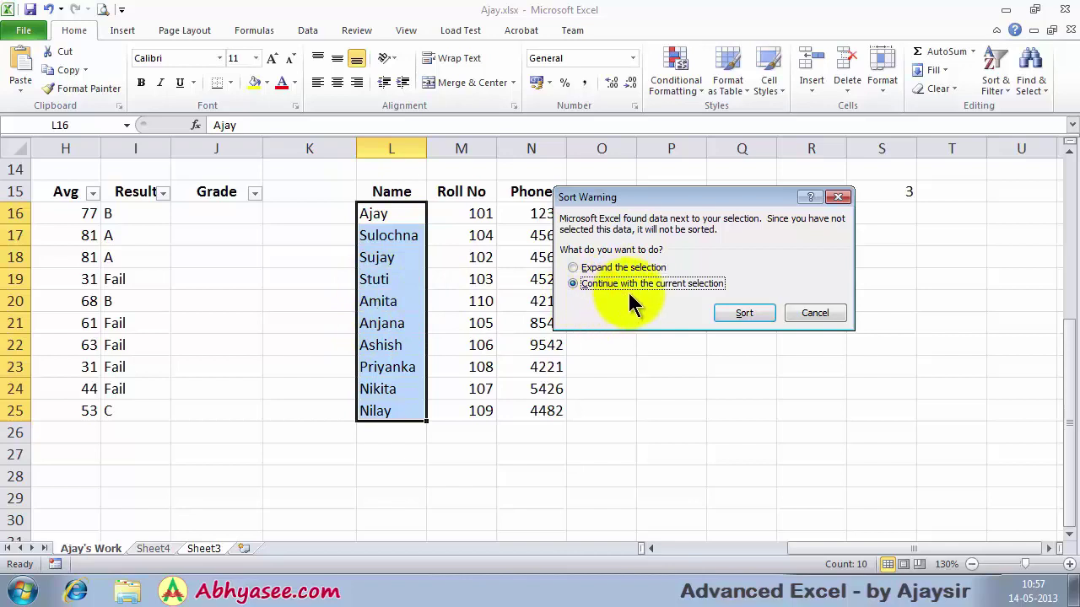
{"action": "left_click", "coordinate": [740, 313]}
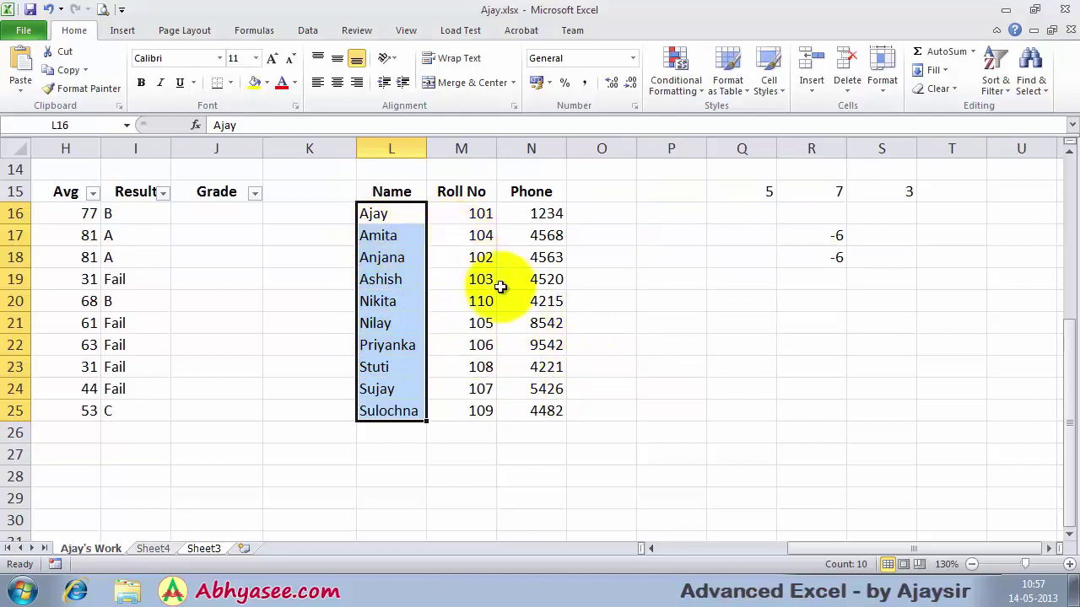
Undo the names-only sort, sort whole rows A to Z by name, then undo that sort.
{"action": "left_click", "coordinate": [49, 9]}
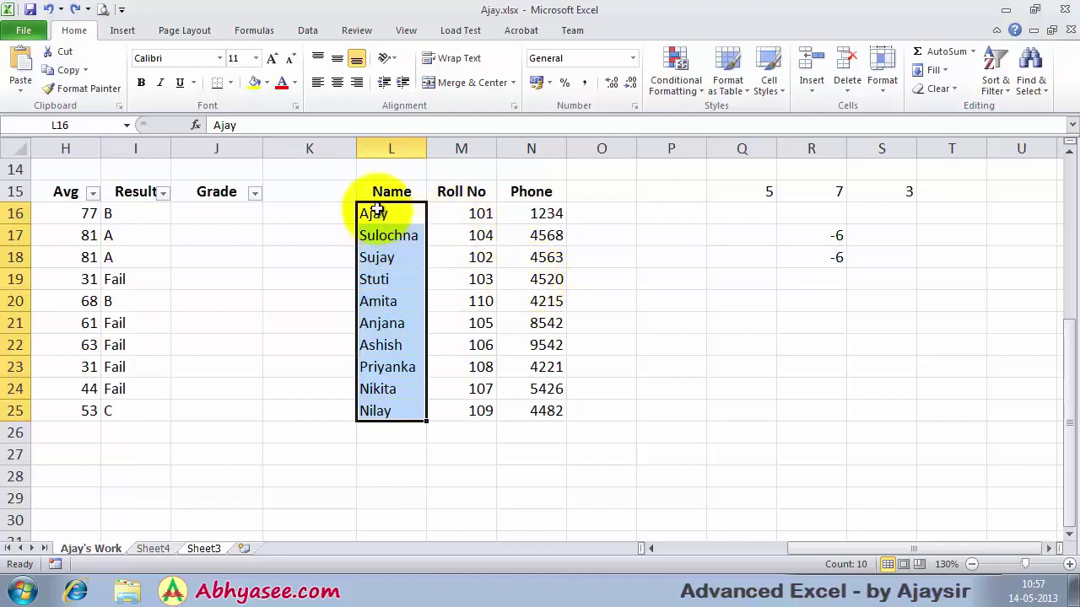
{"action": "left_click", "coordinate": [993, 74]}
{"action": "left_click", "coordinate": [1007, 111]}
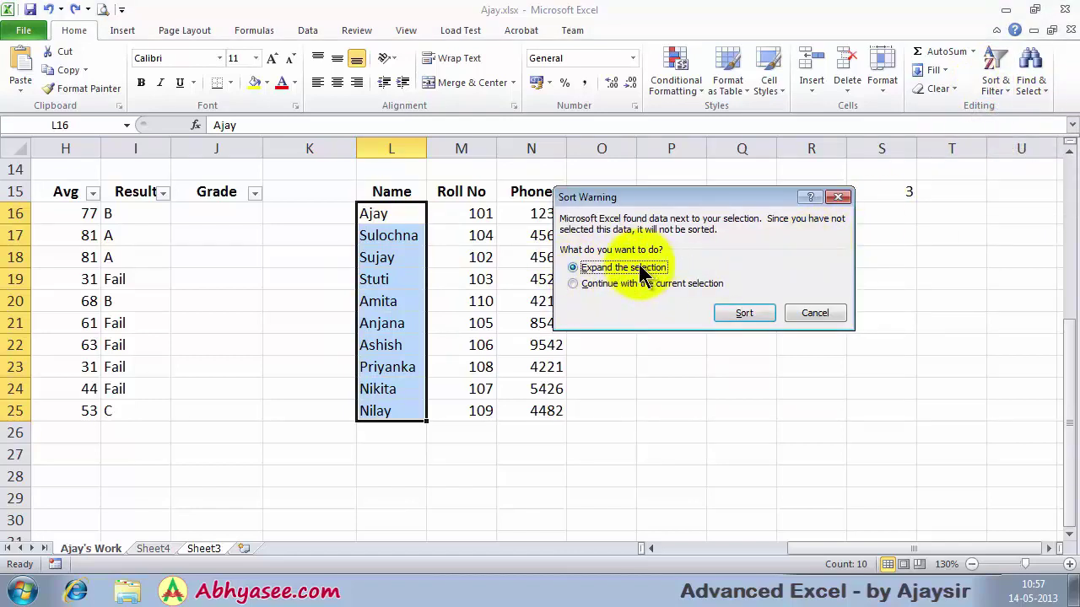
{"action": "left_click", "coordinate": [735, 312]}
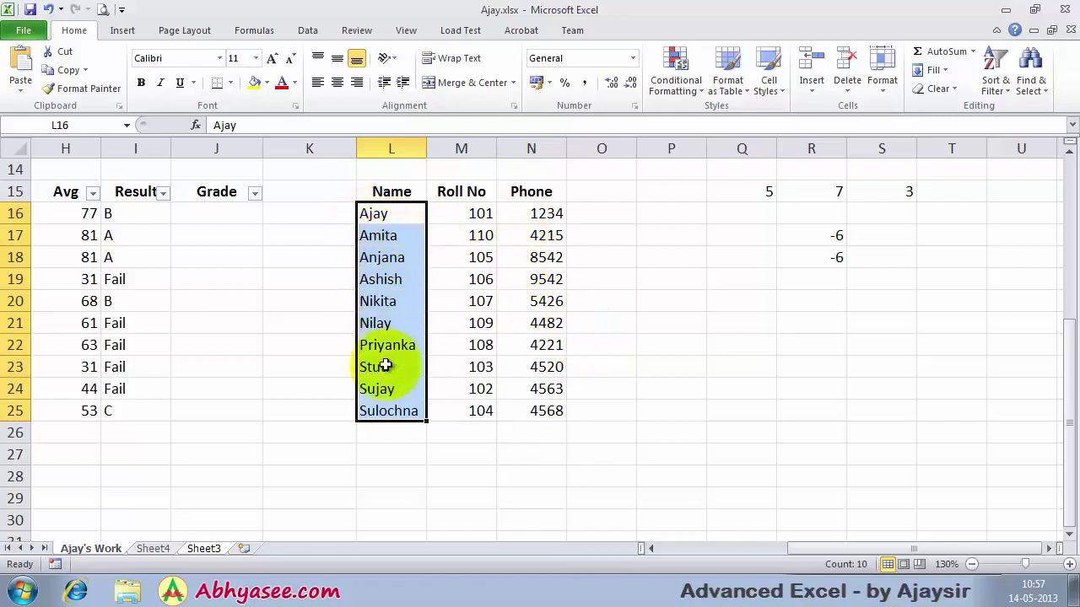
{"action": "left_click", "coordinate": [48, 9]}
Sort the list by roll numbers in M16:M25 ascending, 101 to 110, expanding the selection.
{"action": "left_click", "coordinate": [680, 317]}
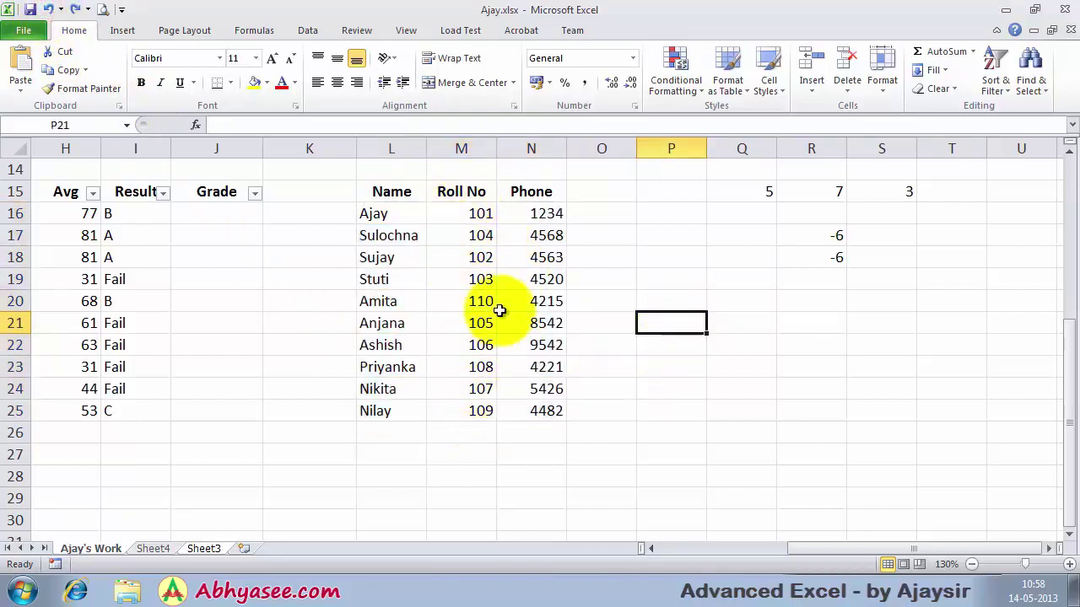
{"action": "left_click_drag", "start_coordinate": [463, 213], "coordinate": [455, 413]}
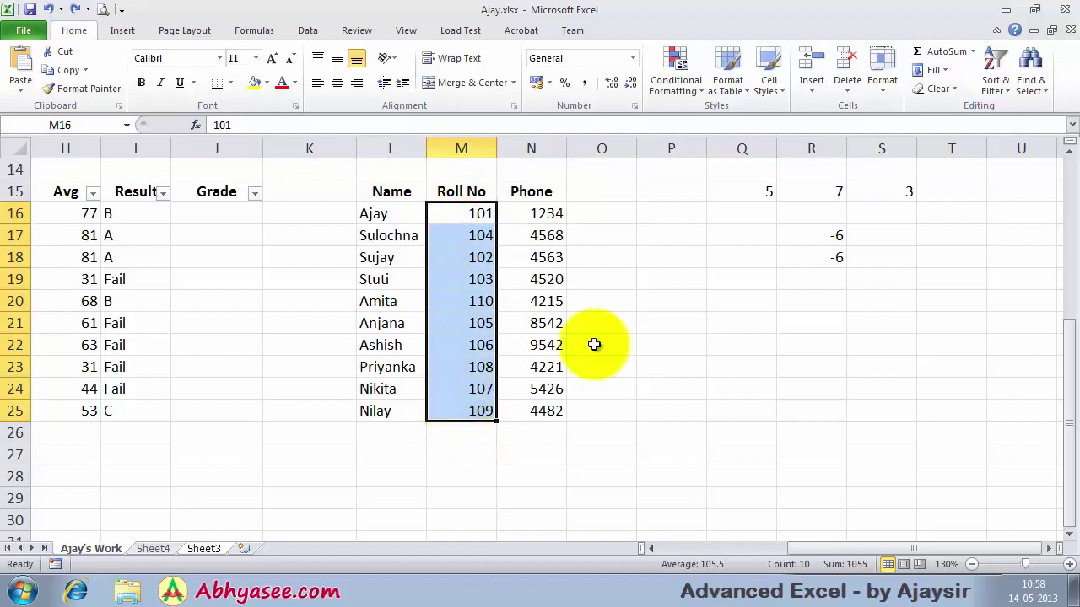
{"action": "left_click", "coordinate": [993, 89]}
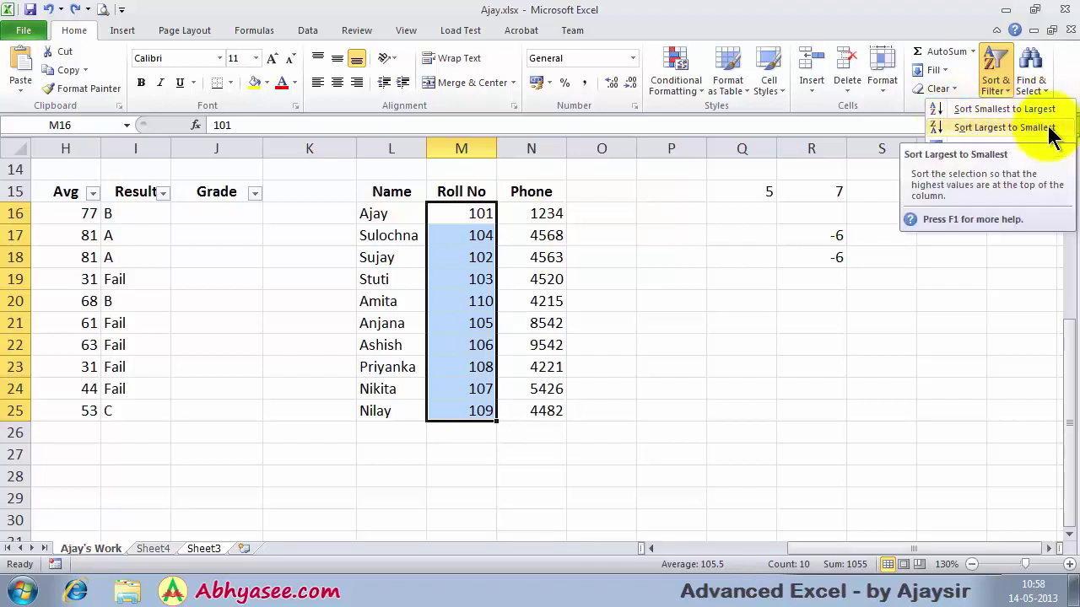
{"action": "left_click", "coordinate": [983, 108]}
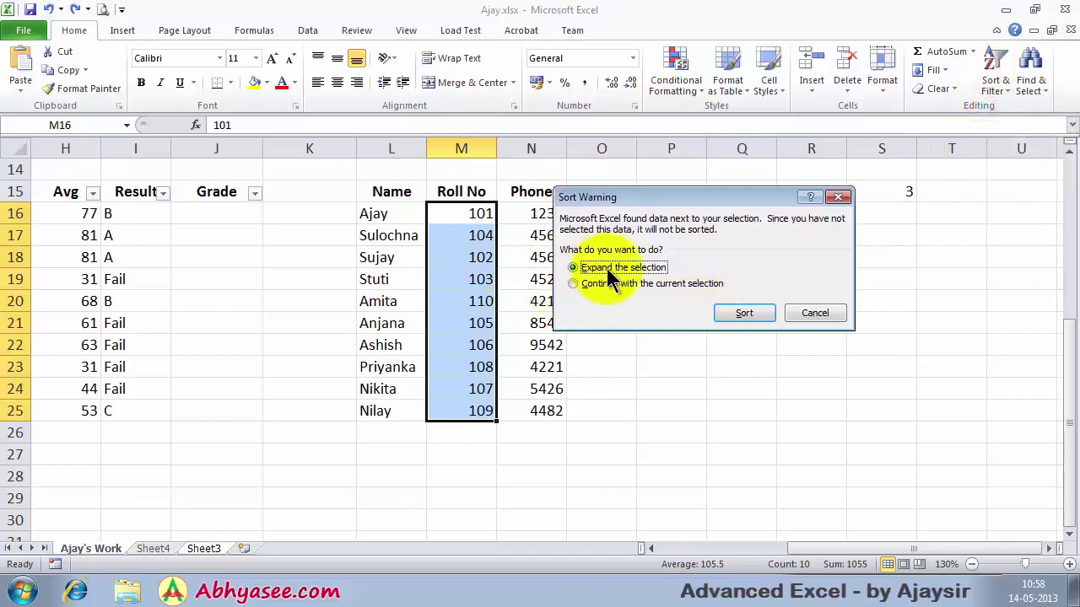
{"action": "left_click", "coordinate": [745, 314]}
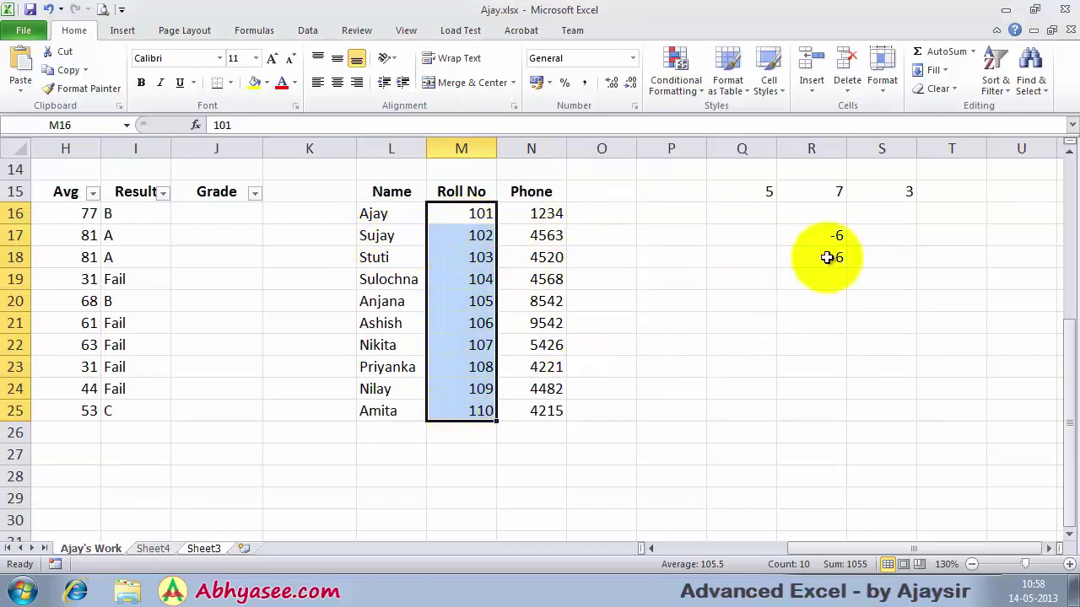
Sort the list by roll number largest to smallest, 110 down to 101, keeping rows together.
{"action": "left_click", "coordinate": [996, 74]}
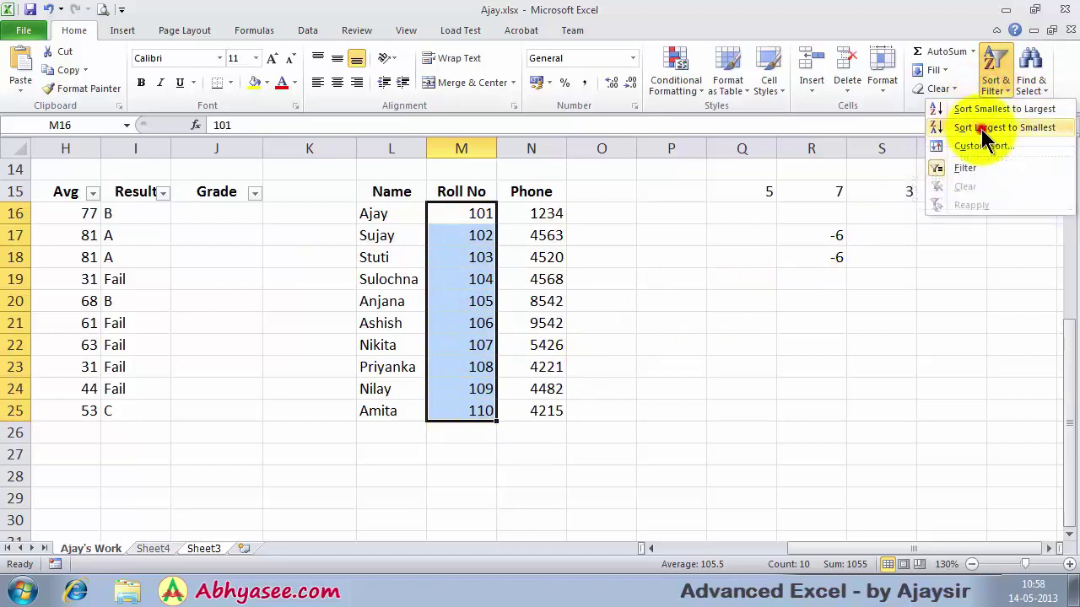
{"action": "left_click", "coordinate": [981, 129]}
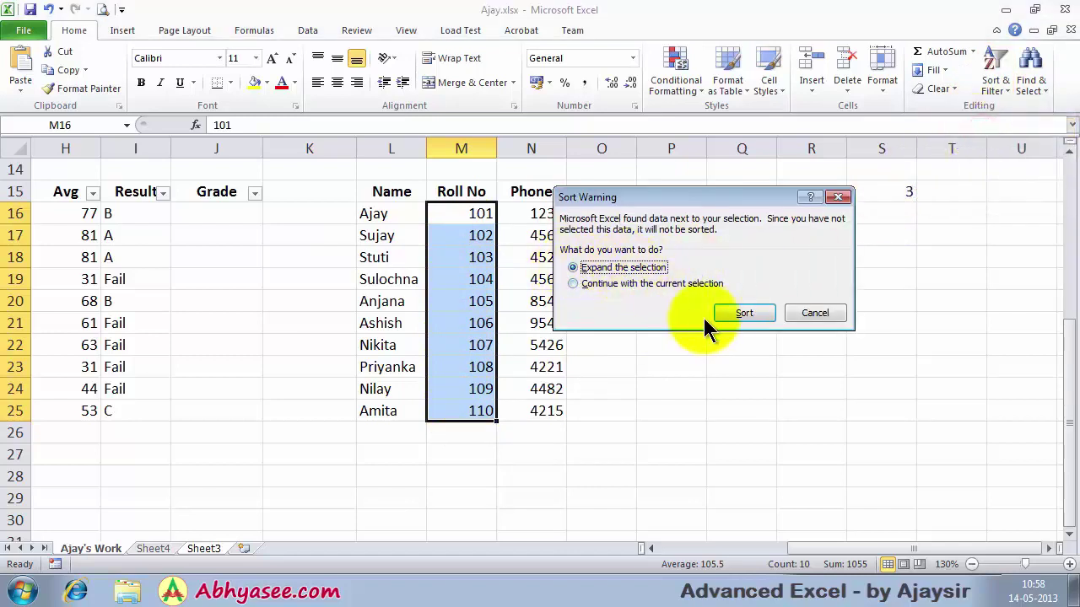
{"action": "left_click", "coordinate": [733, 310]}
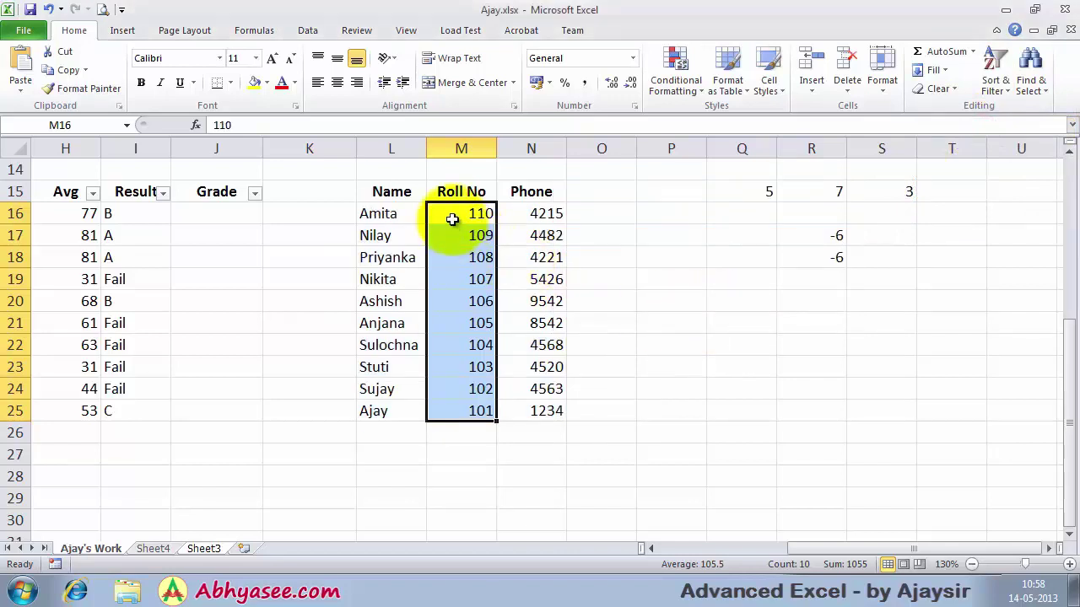